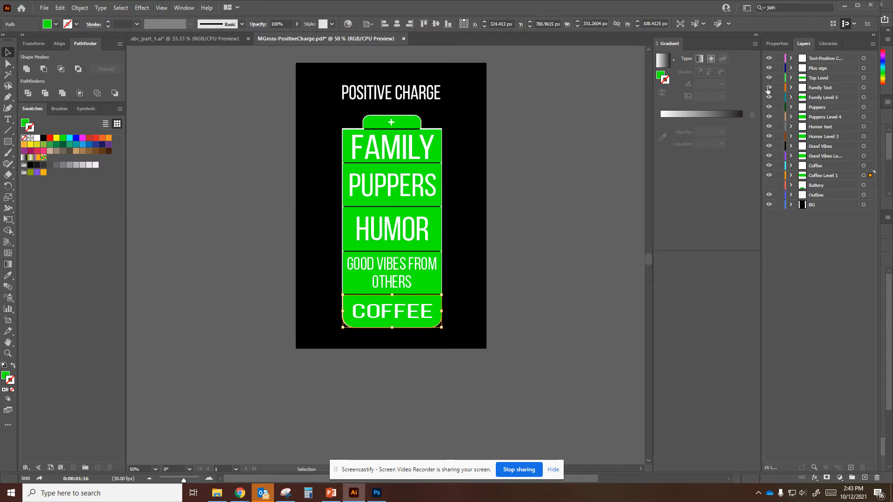
- Hide the layers from Family Text through Coffee Level 1, and show the Battery layer with its contents expanded
left_click_drag(768, 88, 768, 179)
left_click(768, 187)
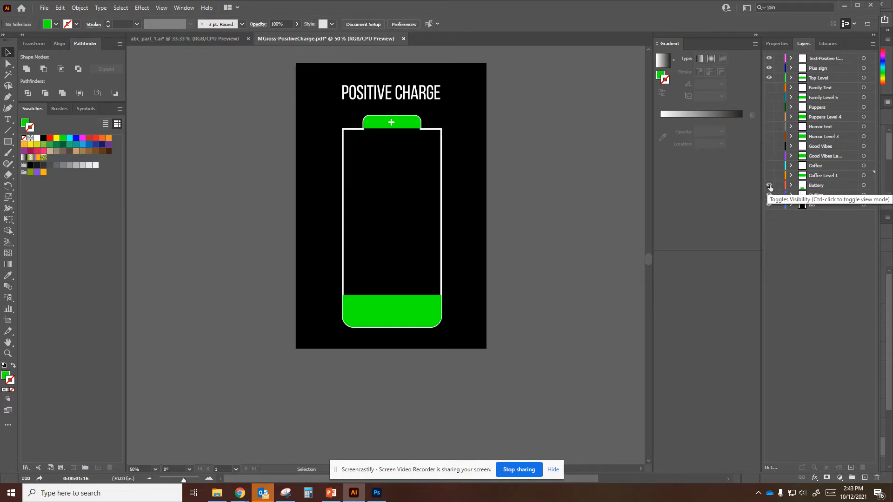
left_click(790, 185)
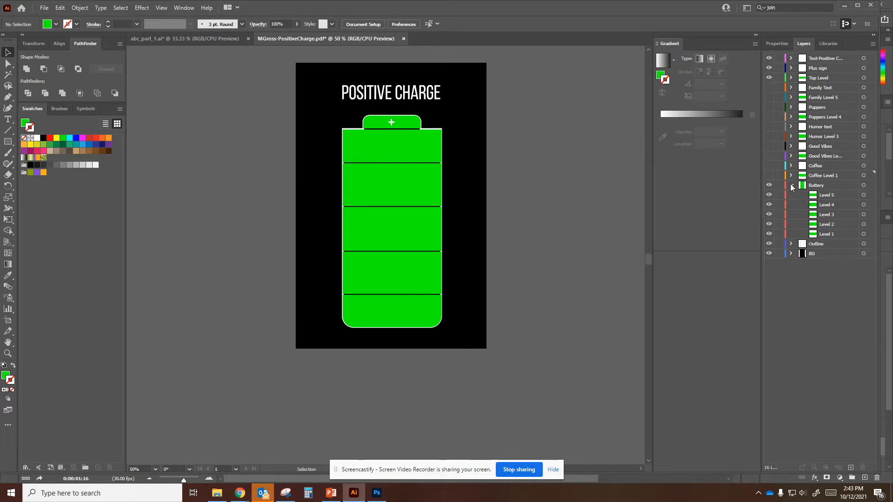
left_click(791, 186)
left_click(792, 184)
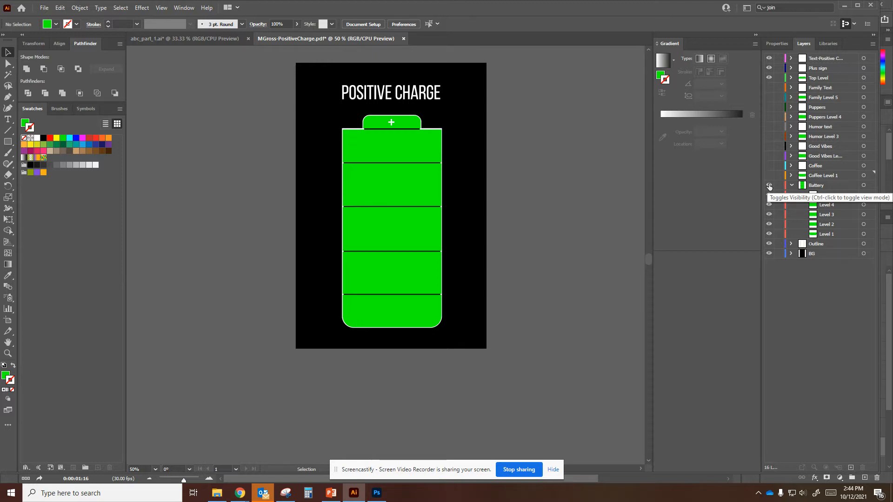
- Check what the Battery layer and its Level 1 and Level 2 objects contain by toggling their visibility
left_click(769, 186)
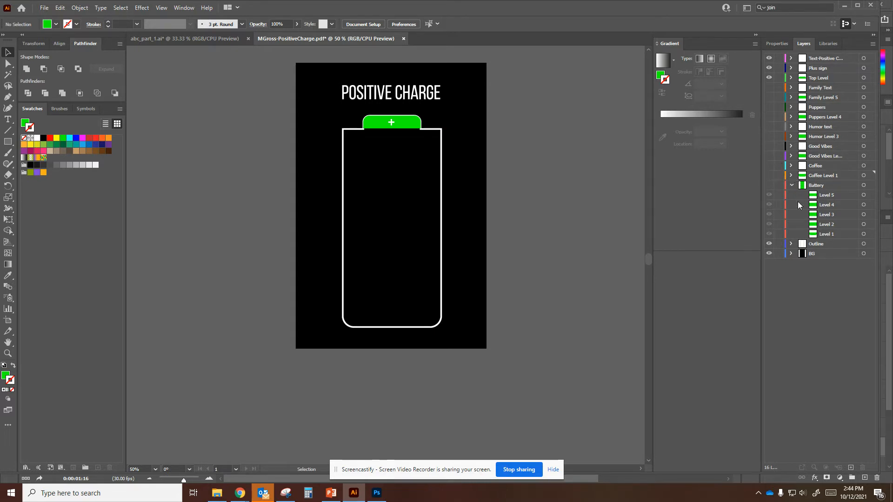
left_click(801, 186)
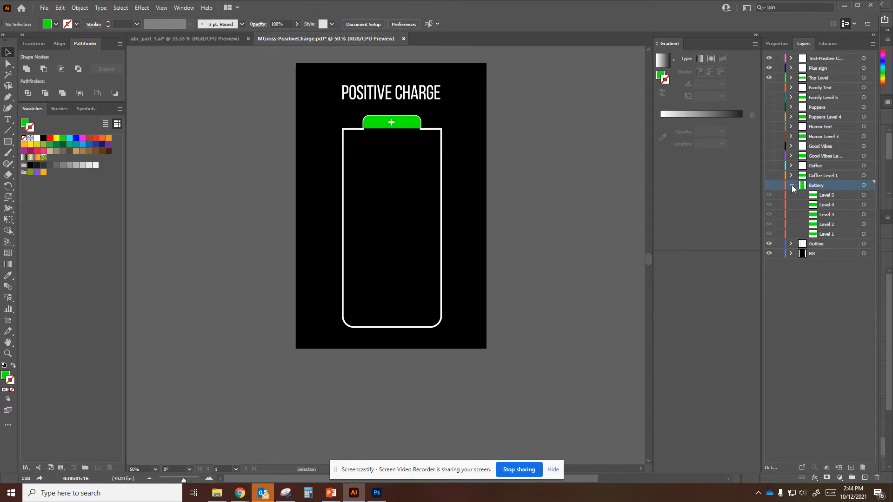
left_click(791, 185)
left_click(792, 185)
left_click(768, 185)
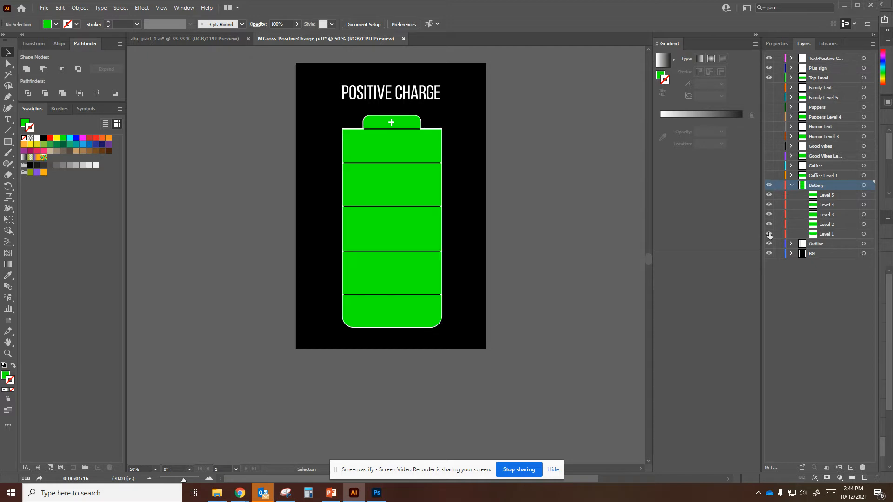
left_click(769, 234)
left_click(769, 234)
left_click(768, 225)
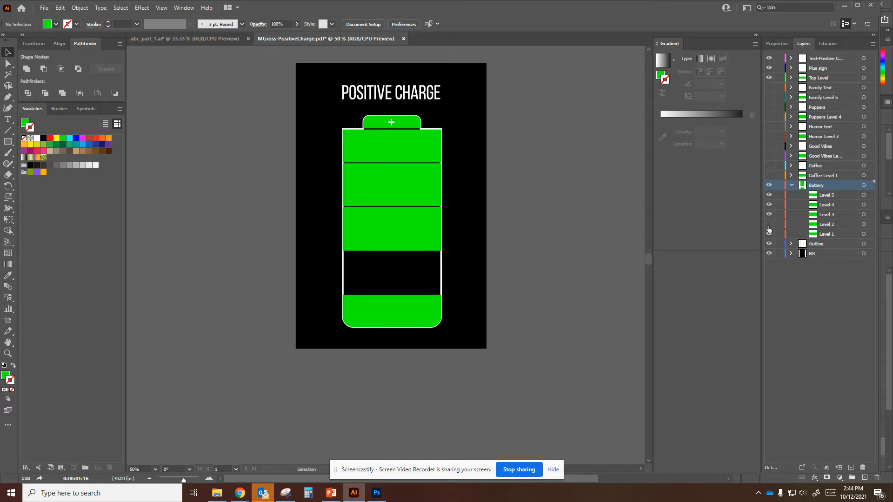
left_click(769, 225)
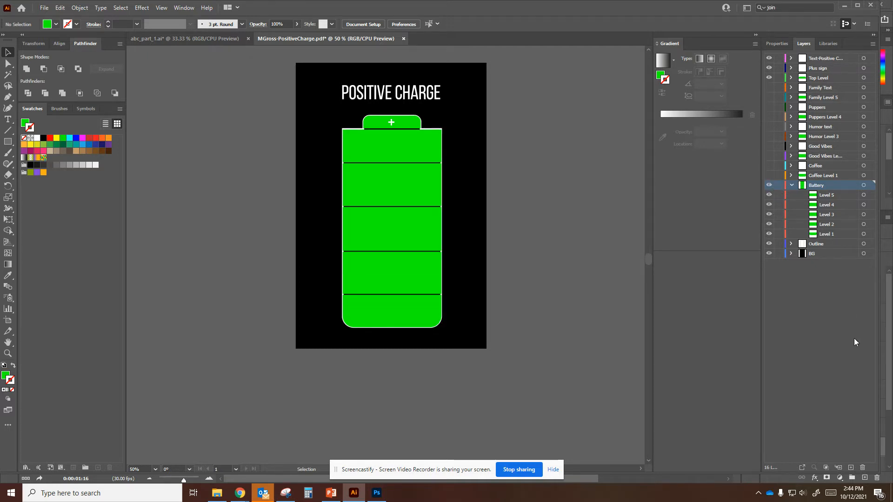
- Create a new layer directly above Battery and name it Sun Shining
left_click(852, 470)
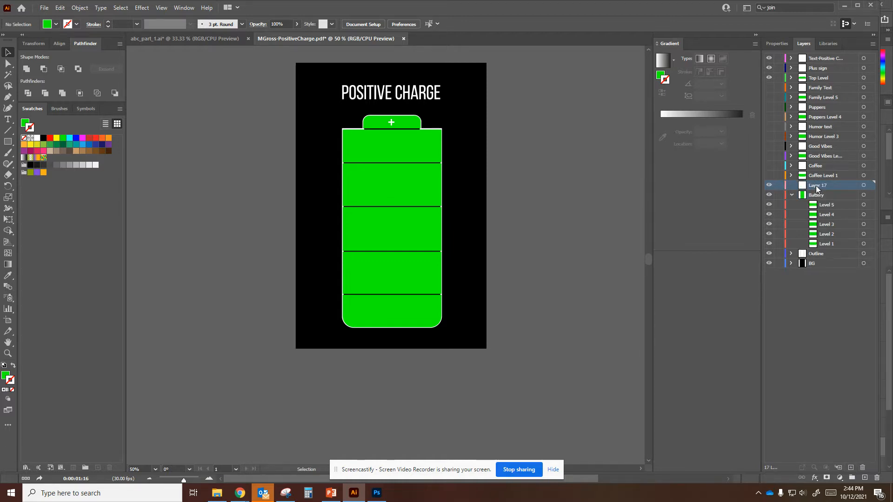
double_click(816, 185)
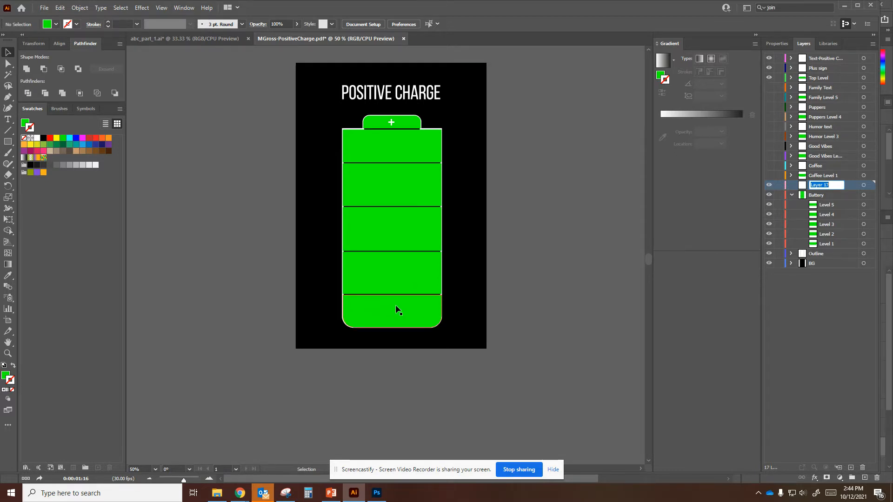
left_click(768, 165)
left_click(768, 166)
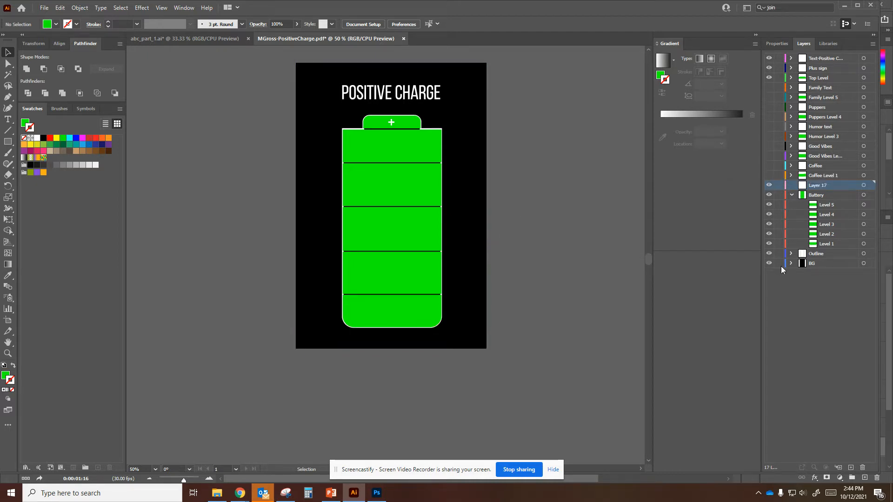
double_click(815, 185)
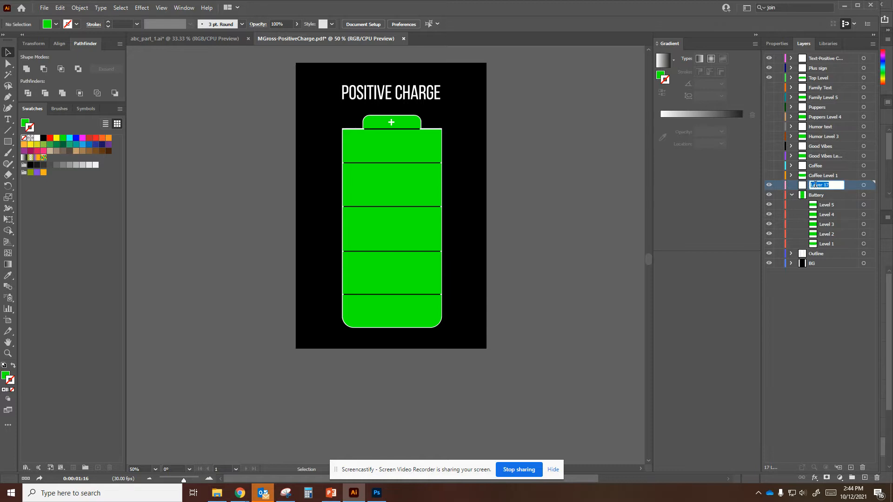
type("Sun Sh")
type("ing")
key("Return")
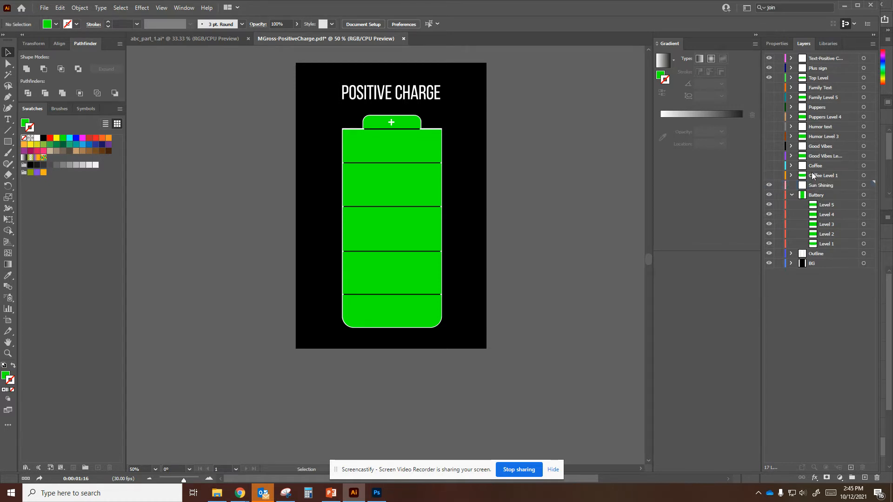
- Move the Level 1 shape out of the Battery layer into the Sun Shining layer and check it by toggling visibility
left_click(821, 245)
left_click(814, 247)
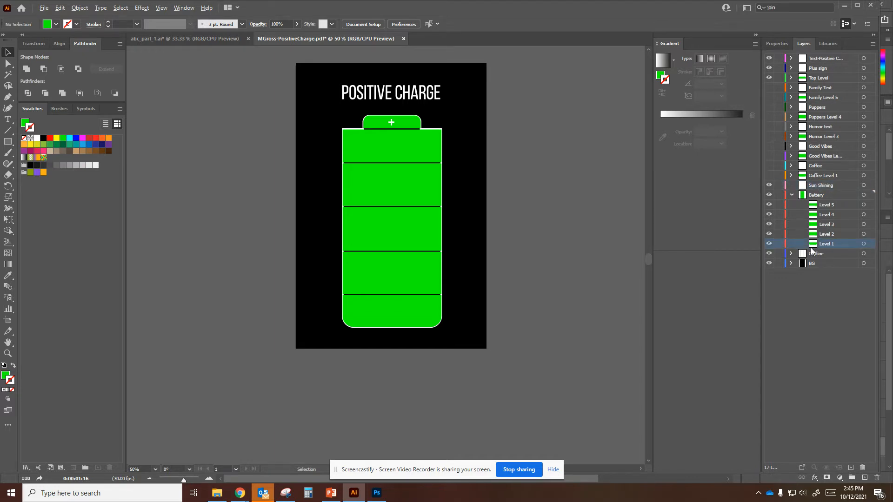
left_click_drag(814, 246, 812, 185)
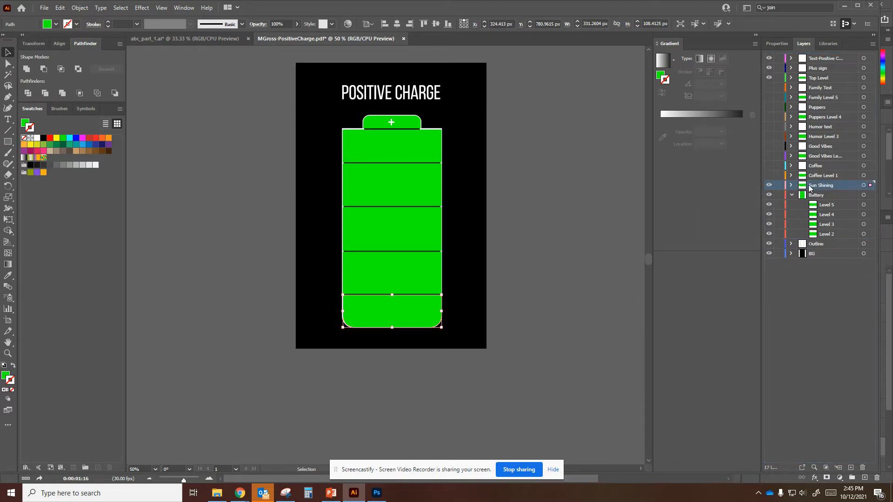
left_click(769, 186)
left_click(770, 185)
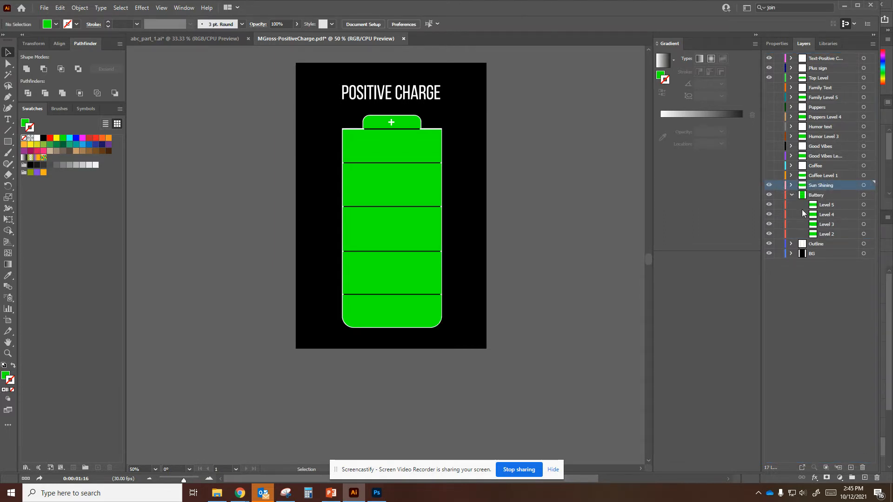
- Rename the Sun Shining layer as Sun Shining Level 1 and check its visibility
double_click(821, 185)
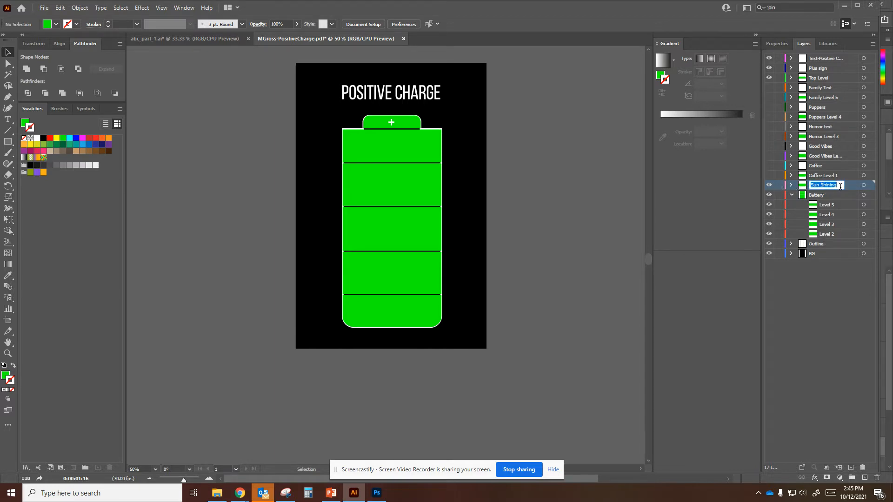
left_click(841, 185)
type("Level 1")
key("Return")
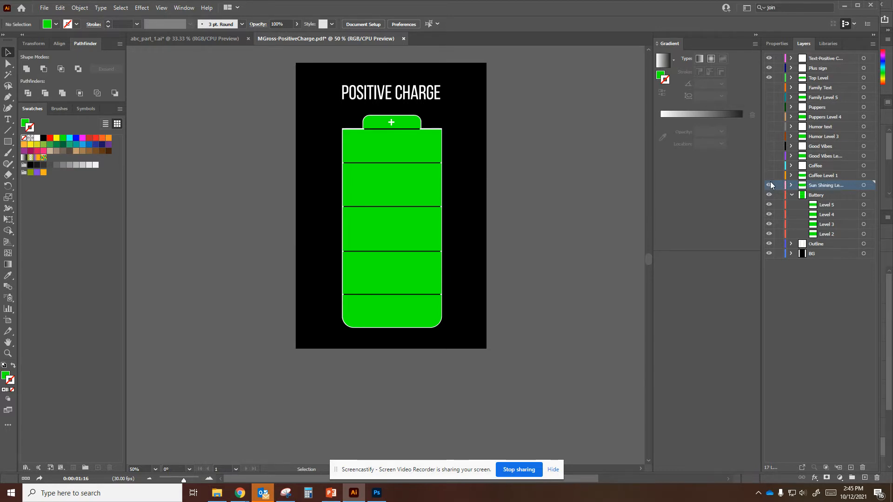
left_click(769, 185)
left_click(769, 185)
- Create a new layer above Sun Shining Level 1 and name it Sun Shining Text
left_click(809, 294)
left_click(815, 184)
left_click(8, 119)
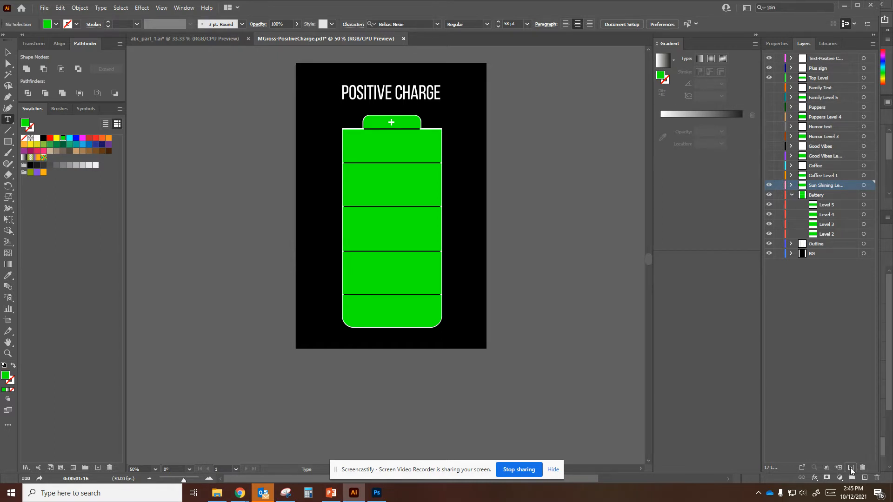
left_click(851, 468)
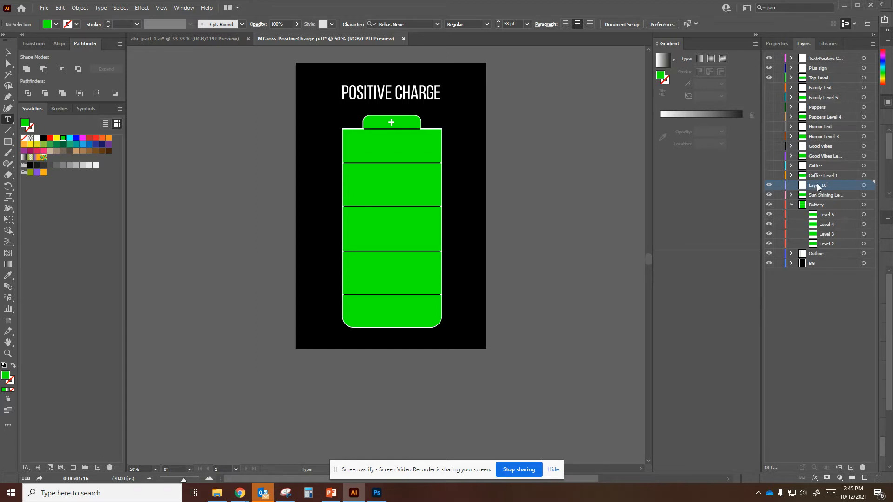
double_click(818, 186)
type("Sun Sh")
type("ining Text")
key("Return")
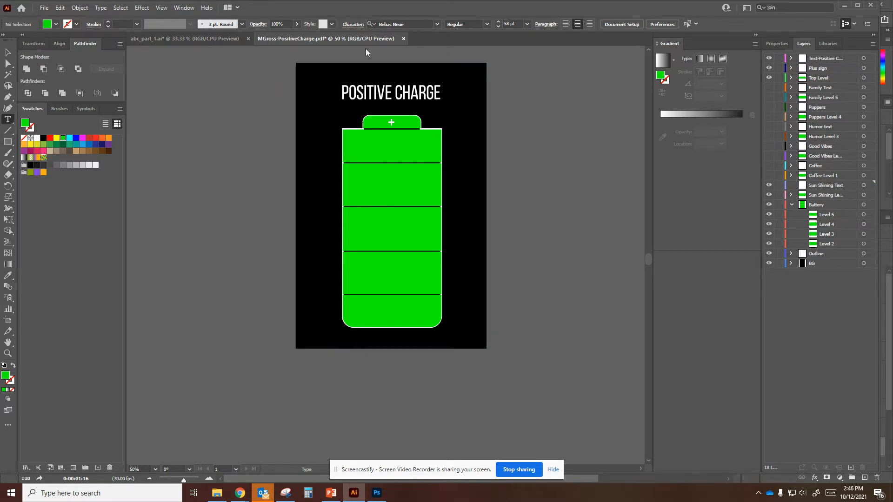
- Add the text SUN SHINING on the Sun Shining Text layer and position it within the battery's lowest section
left_click(352, 303)
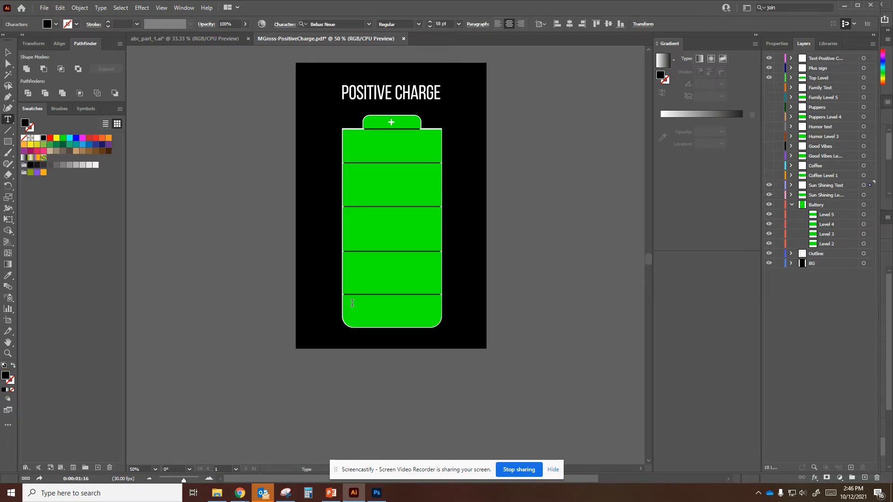
type("SU")
type("N SHINI")
type("NG")
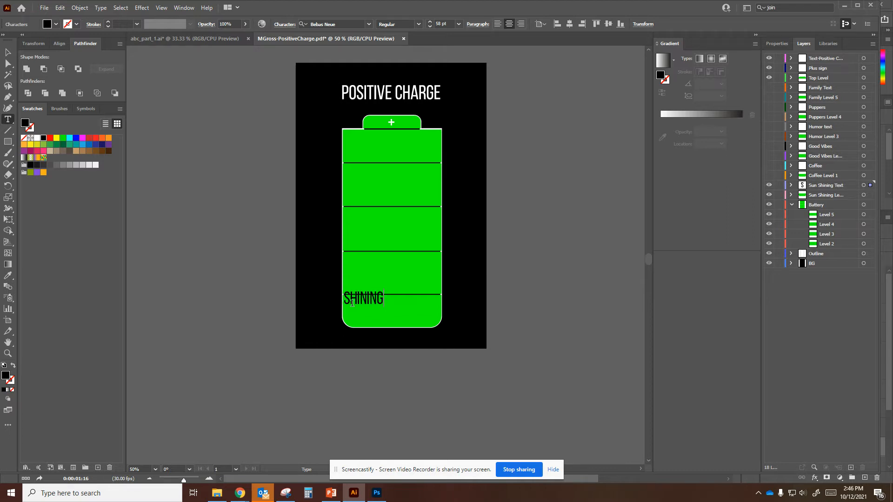
left_click(7, 52)
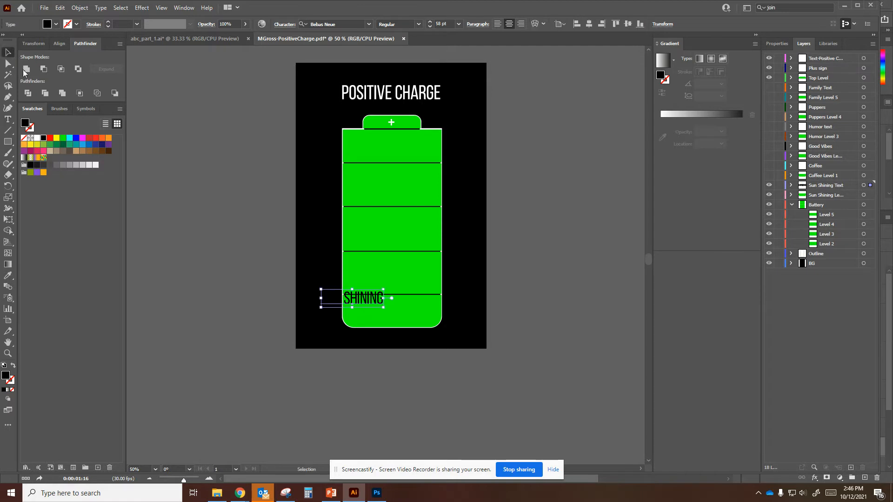
left_click_drag(361, 307, 395, 314)
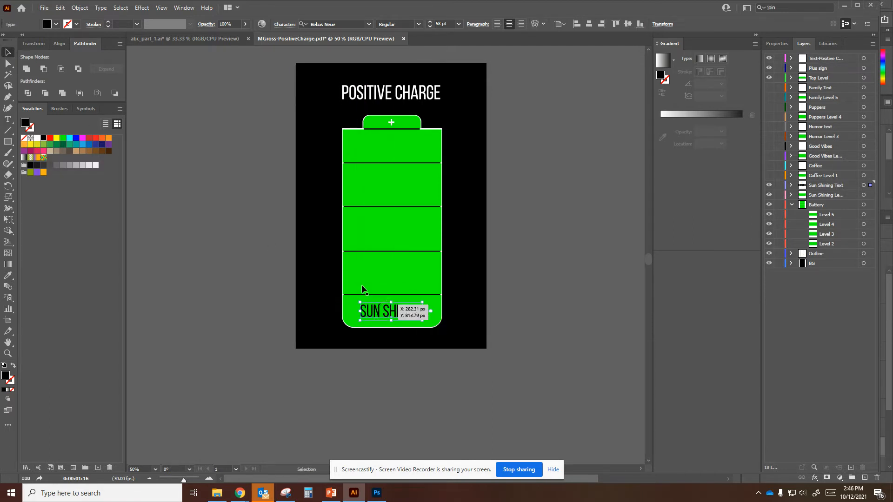
- Fill the SUN SHINING text with white and enlarge it to nearly the width of the lowest battery section
left_click(47, 24)
left_click(19, 38)
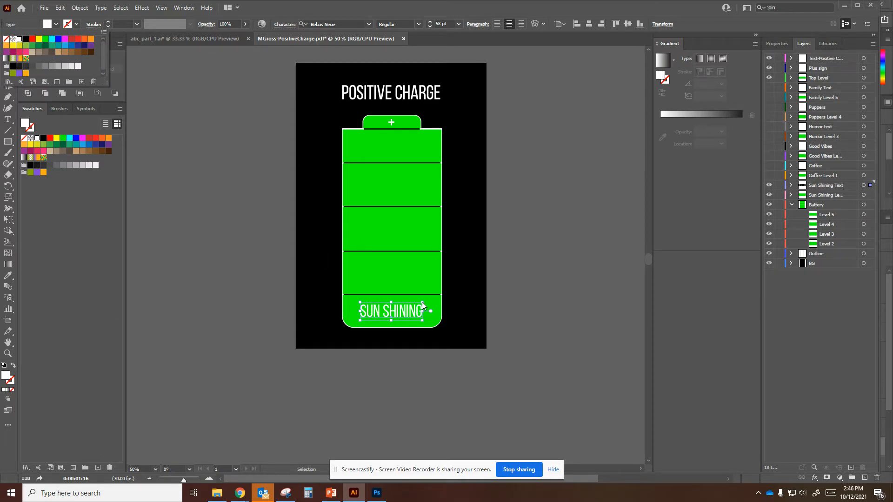
left_click_drag(423, 312, 434, 311)
mouse_move(362, 302)
left_mouse_down()
mouse_move(350, 303)
mouse_move(393, 302)
mouse_move(375, 312)
left_mouse_up()
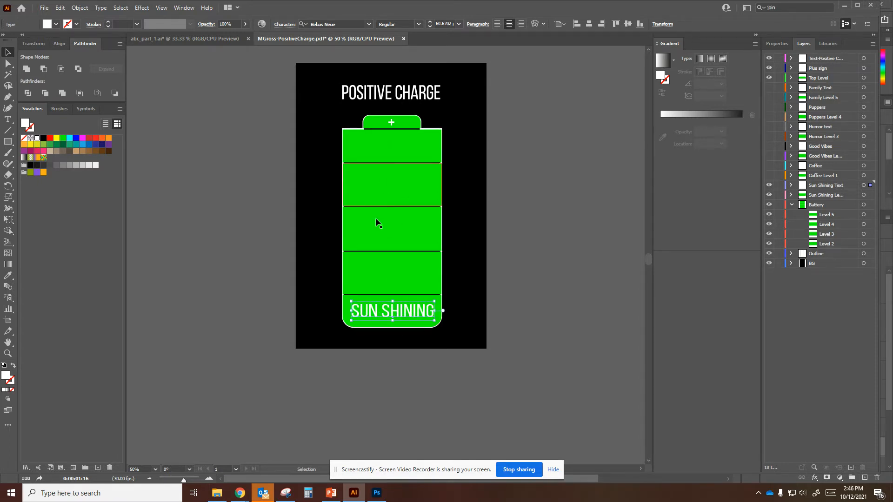
left_click_drag(398, 314, 394, 301)
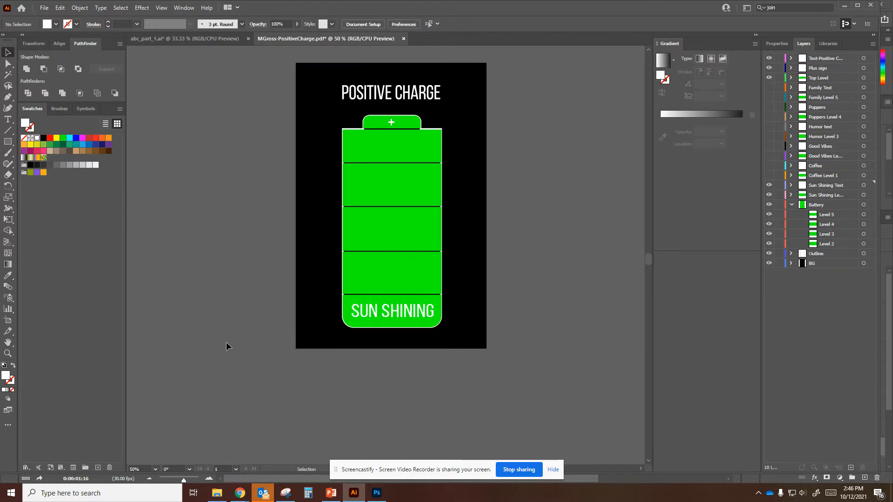
- Check the contents of the two Sun Shining layers, Plus sign, Top Level and the POSITIVE CHARGE title group
left_click(416, 315)
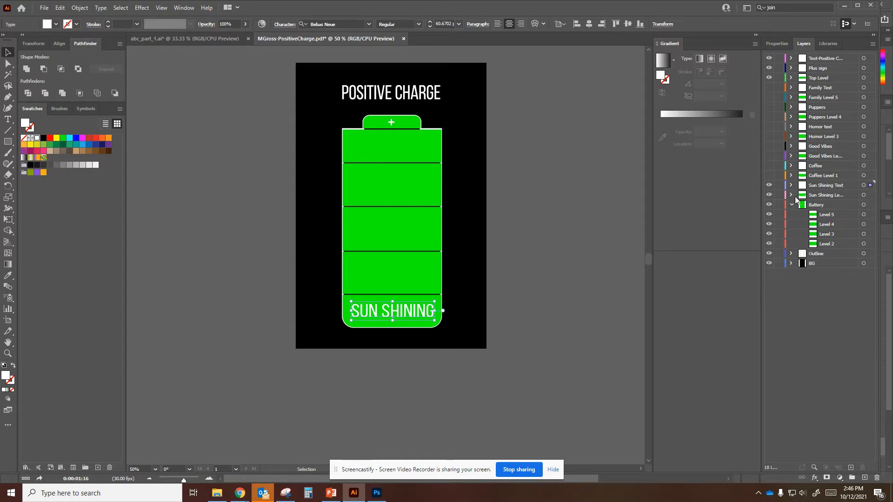
left_click(769, 185)
left_click(769, 185)
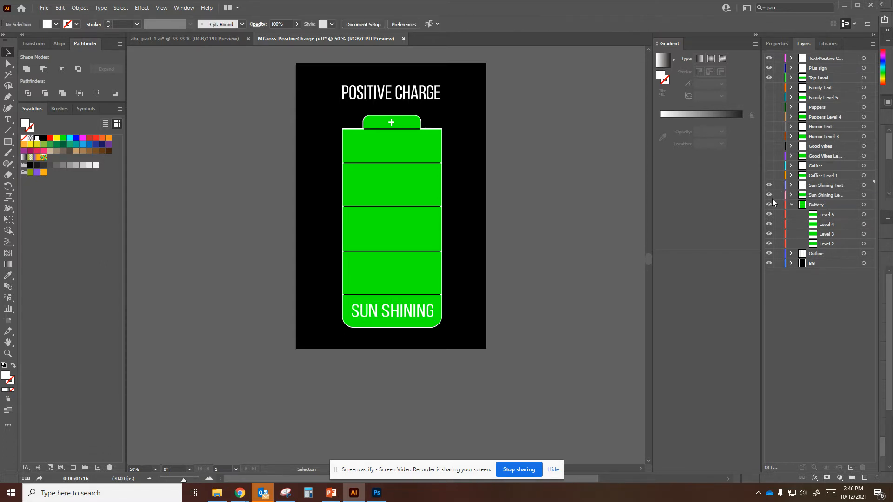
left_click(769, 195)
left_click(769, 195)
left_click(769, 68)
left_click(769, 78)
left_click(349, 98)
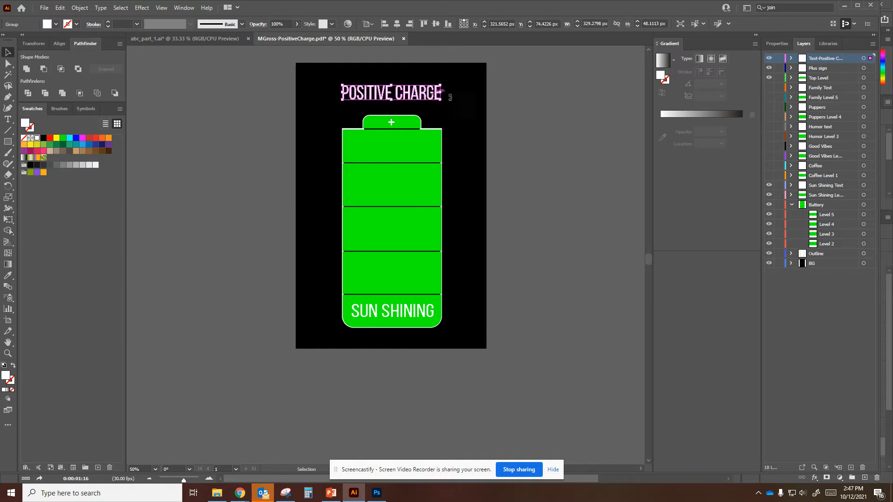
left_click(552, 115)
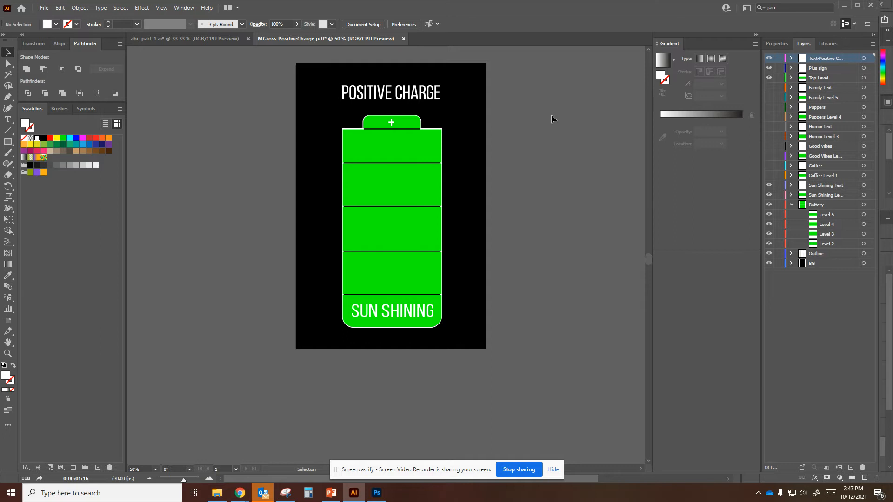
left_click(388, 100)
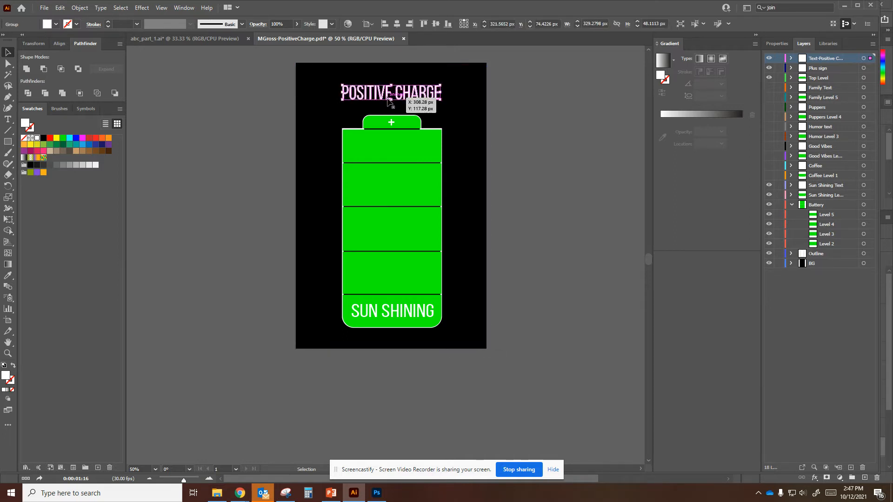
left_click(490, 144)
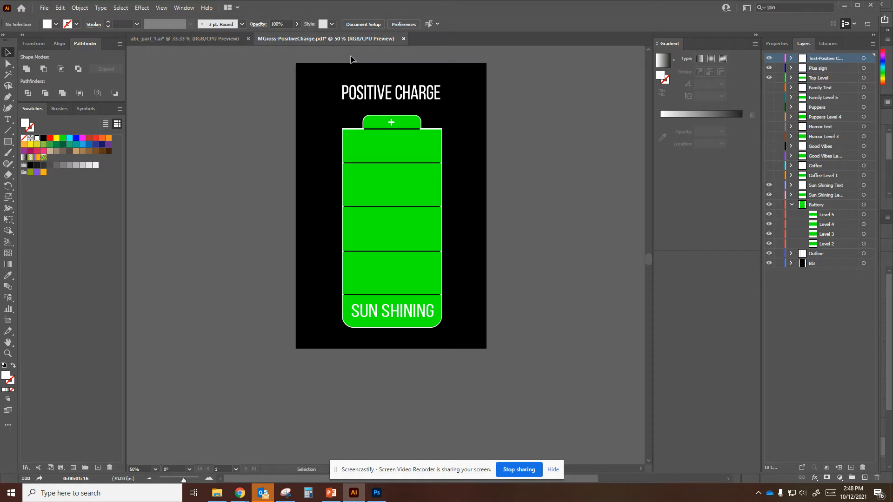
- Save the battery infographic document and hide the Top Level layer
left_click(44, 7)
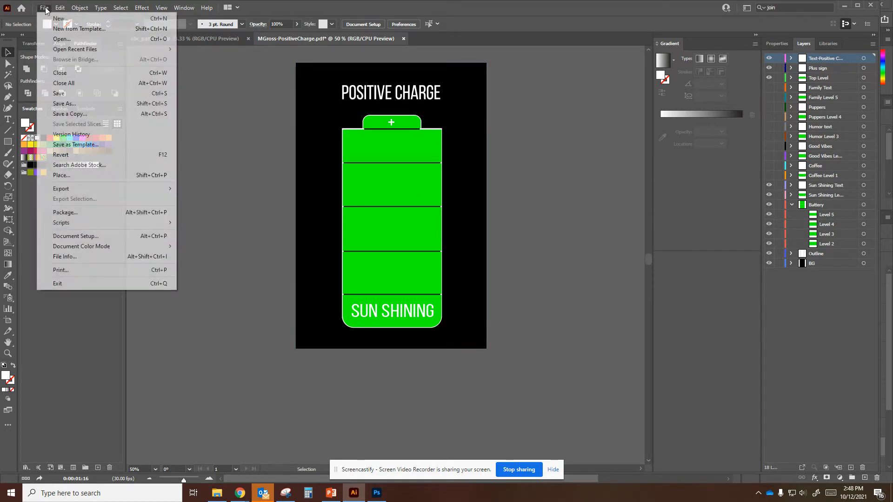
left_click(73, 94)
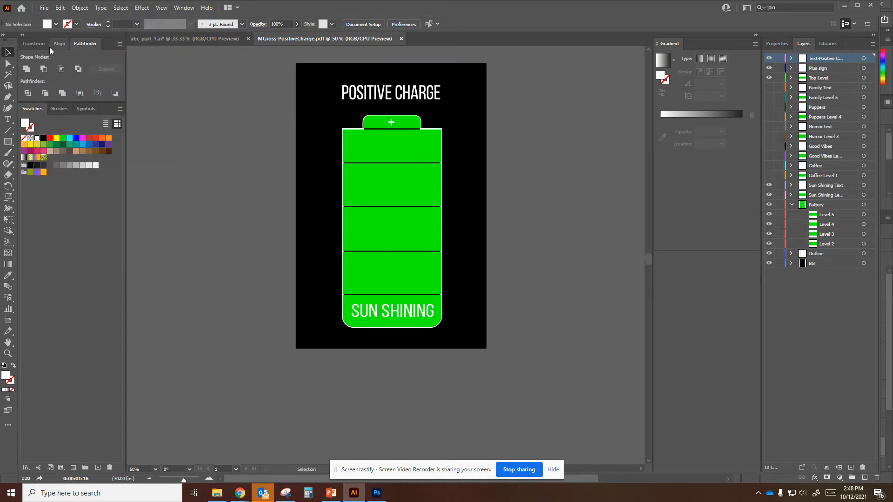
left_click(768, 77)
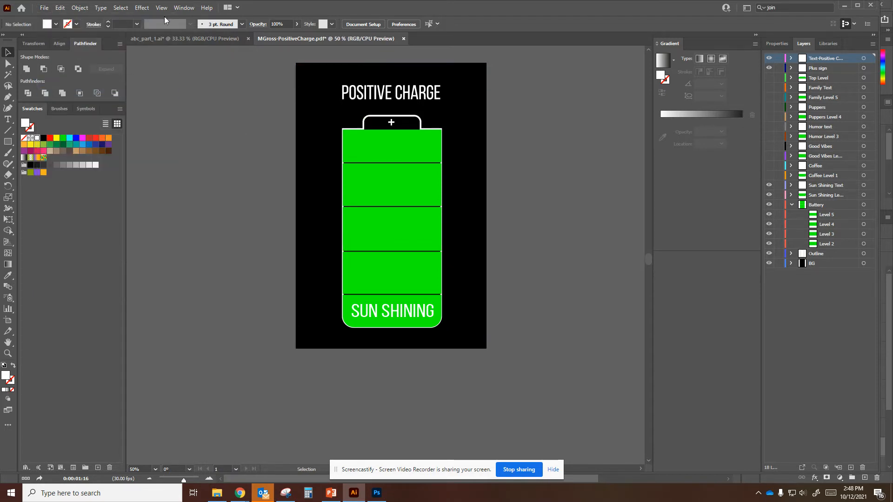
- Check which file formats are available when saving the infographic under a new name or type
left_click(44, 8)
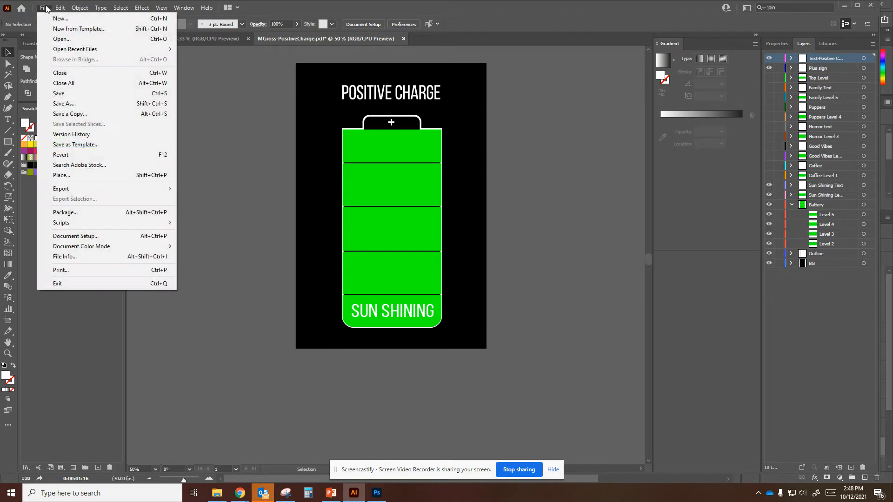
left_click(70, 104)
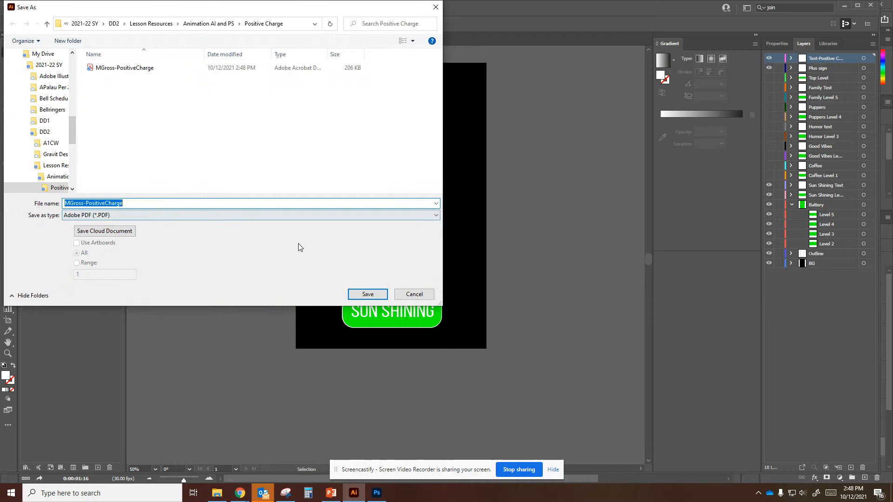
left_click(278, 216)
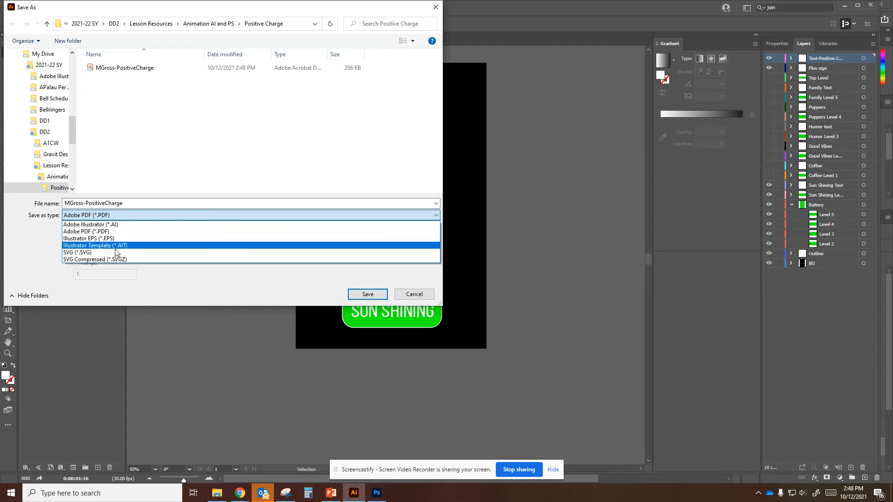
left_click(421, 296)
left_click(421, 295)
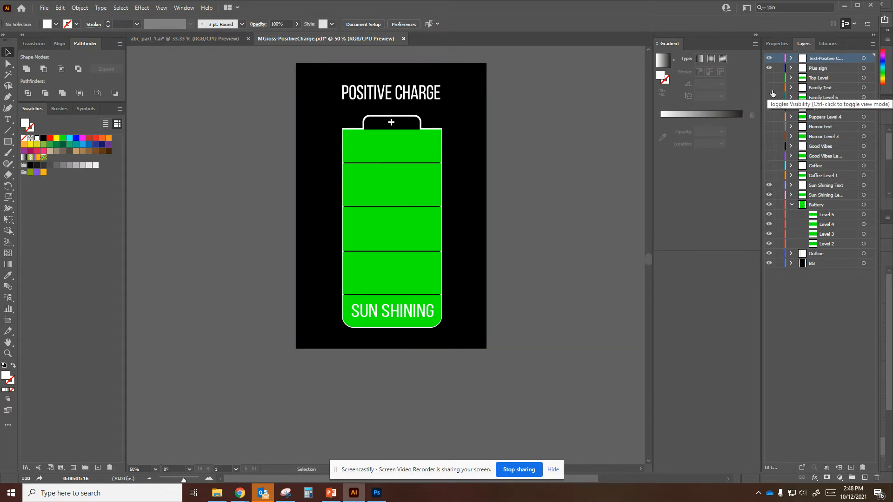
- Set up an export of the infographic as a Photoshop (*.PSD) file, keeping the current file name
left_click(45, 8)
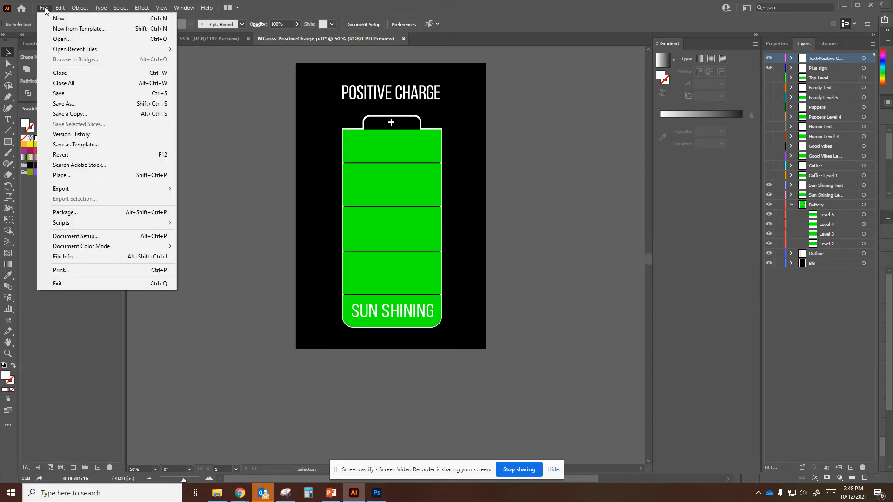
mouse_move(73, 192)
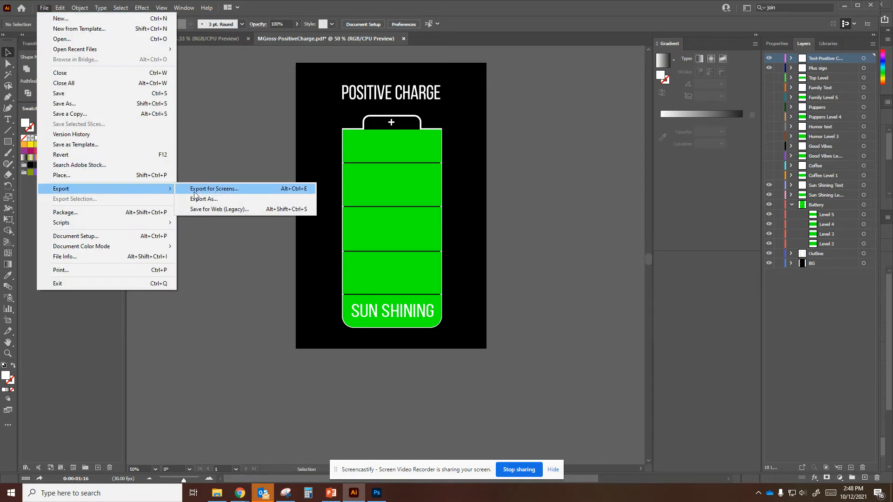
left_click(216, 199)
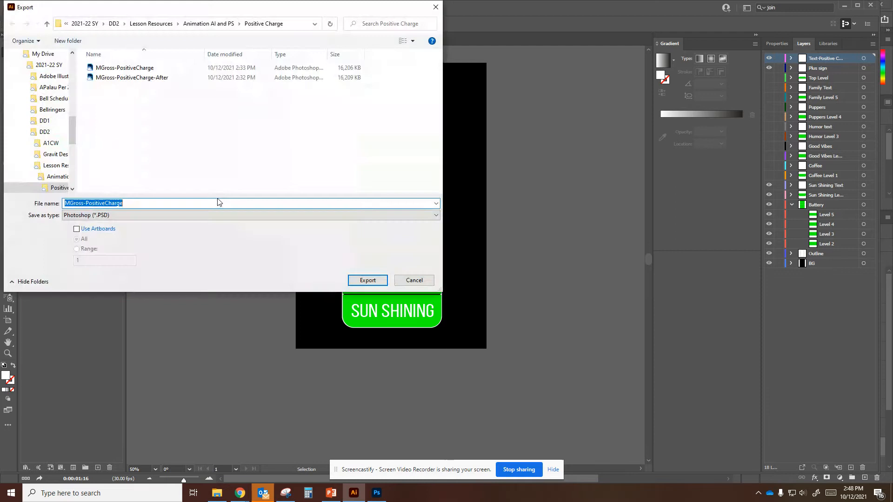
left_click(118, 216)
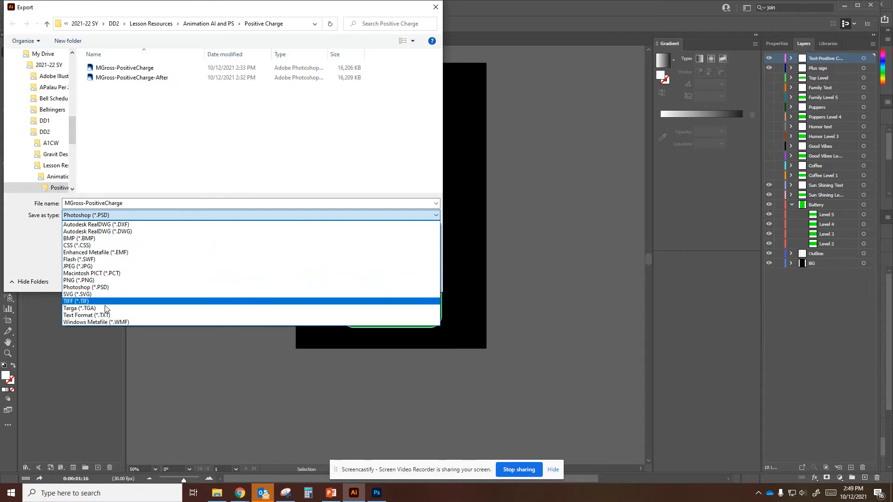
left_click(99, 288)
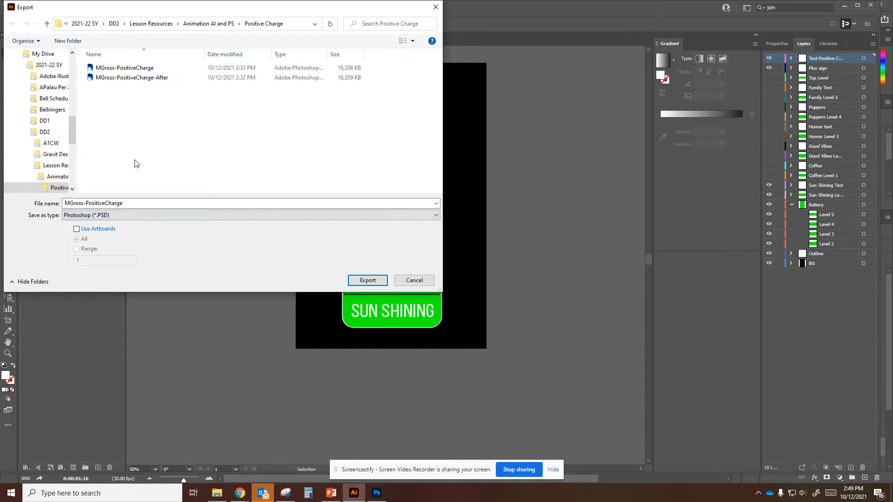
left_click(80, 204)
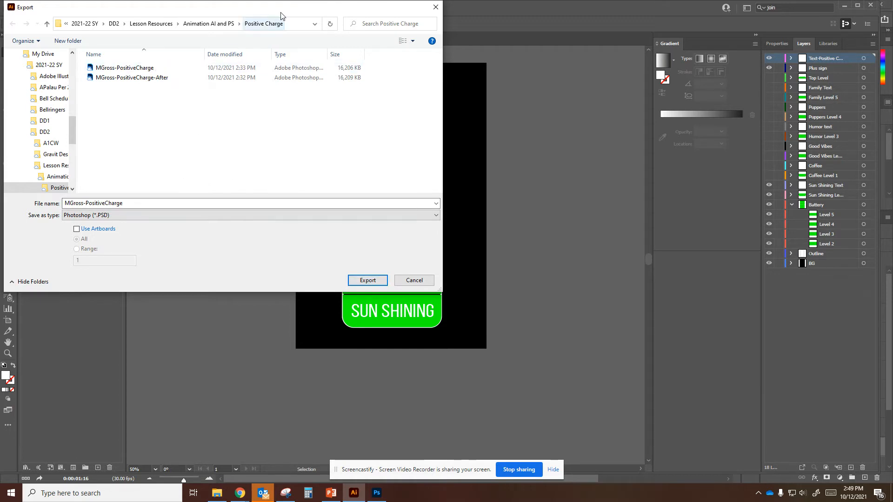
- Decline replacing the existing PSD and choose the network Assignments folder as the export destination instead
left_click(374, 281)
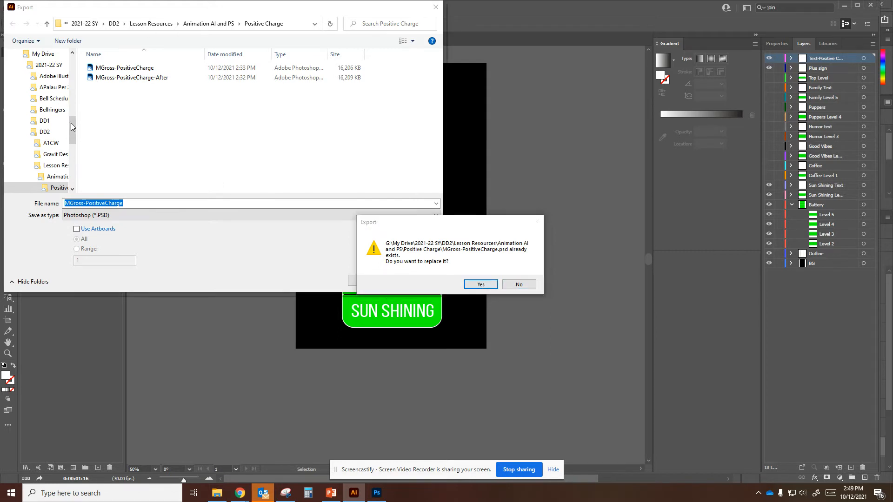
left_click(519, 284)
scroll(46, 121, "up", 5)
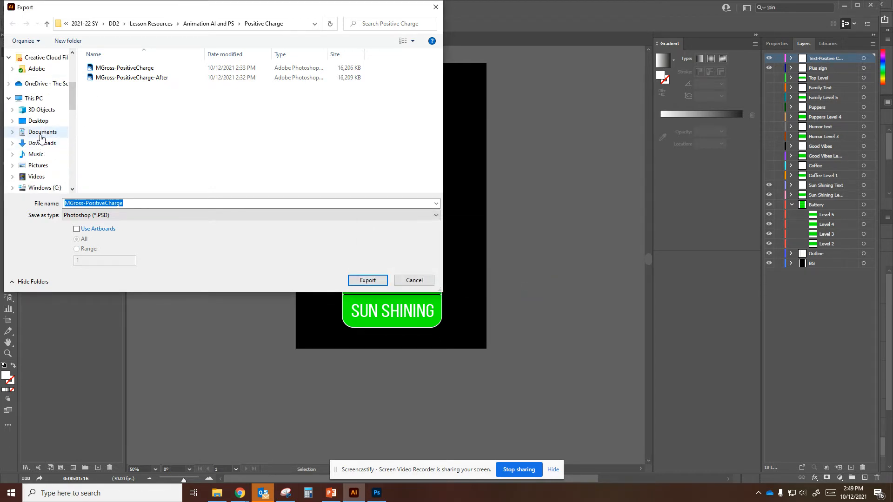
scroll(40, 74, "up", 2)
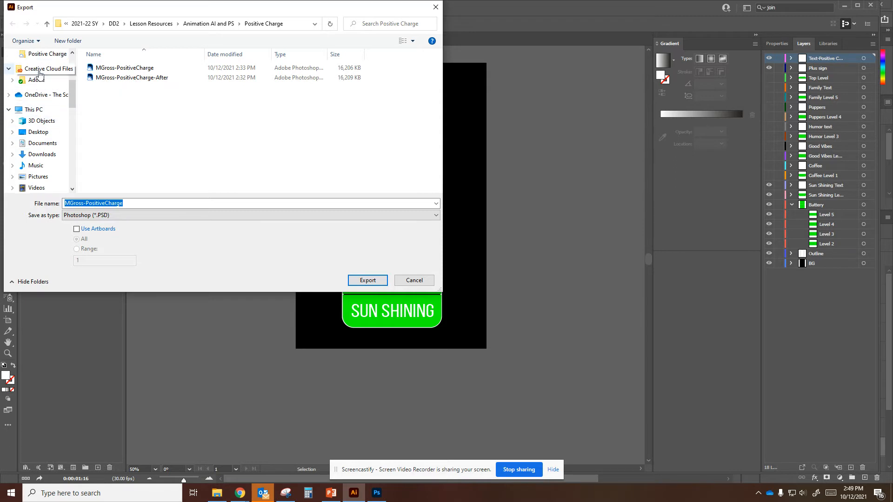
scroll(41, 74, "up", 4)
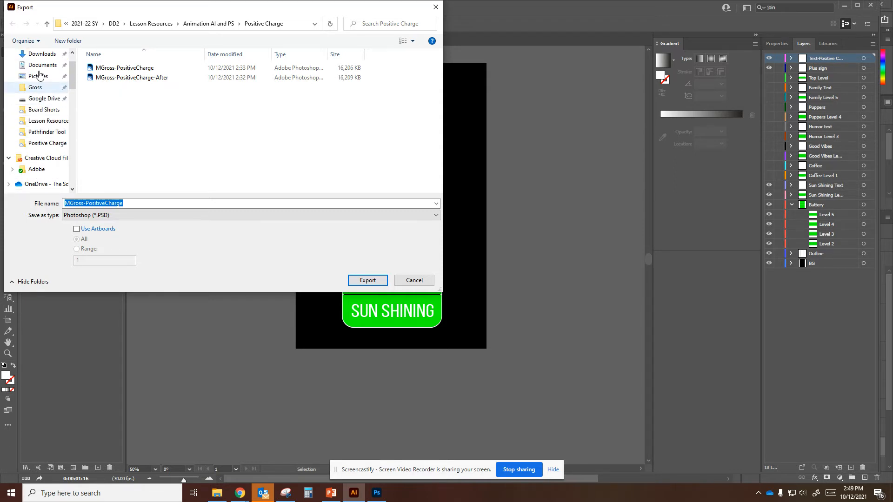
left_click(39, 87)
double_click(122, 68)
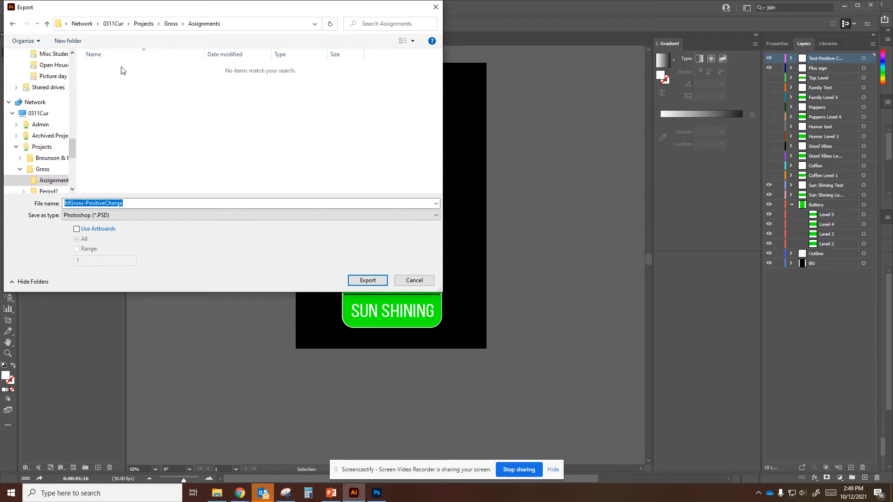
left_click(373, 281)
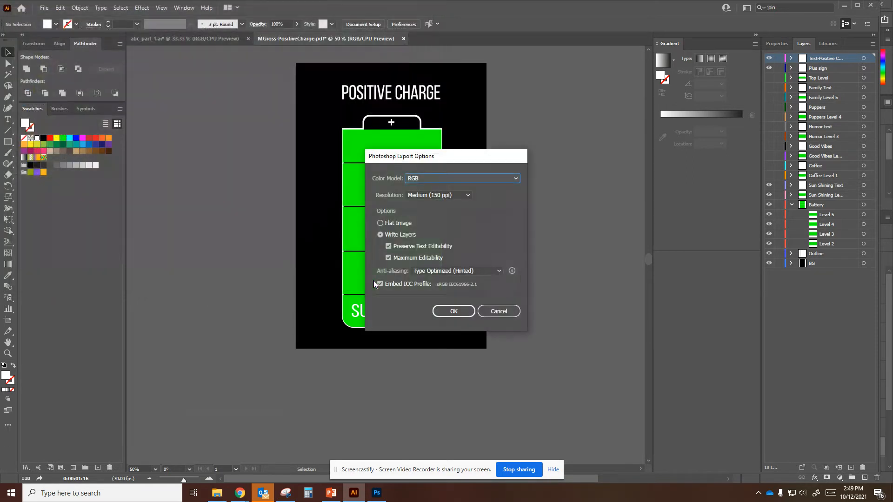
- Export the PSD in RGB at Medium (150 ppi) resolution with Write Layers enabled
left_click(435, 196)
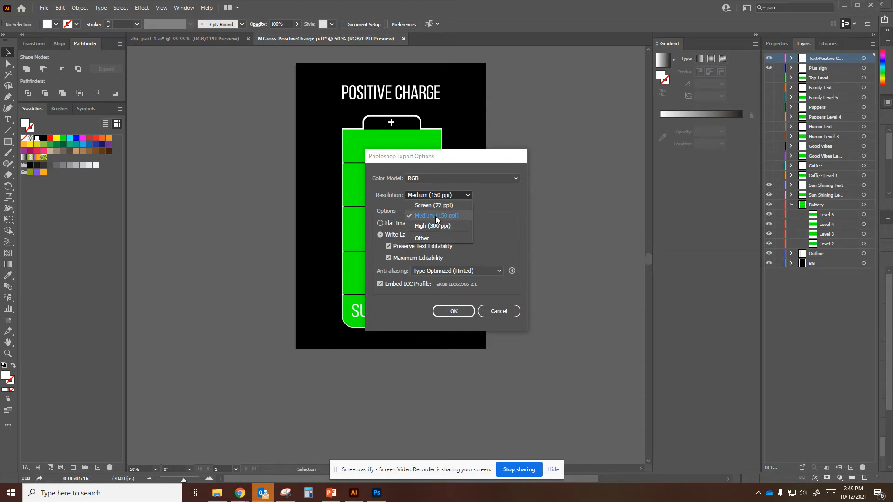
left_click(435, 216)
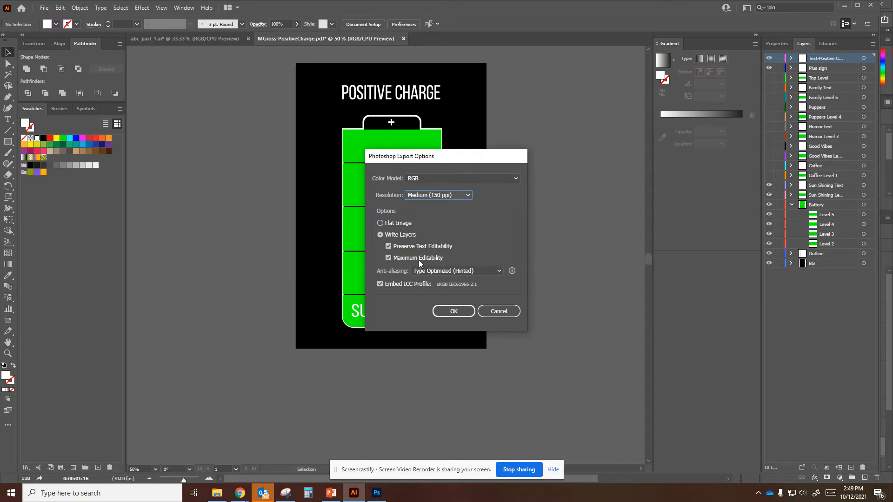
left_click(437, 178)
left_click(436, 199)
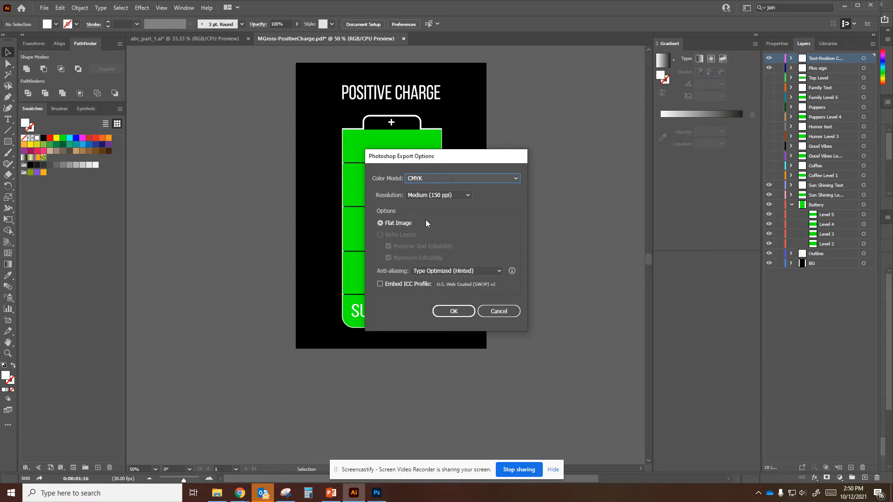
left_click(466, 178)
left_click(445, 189)
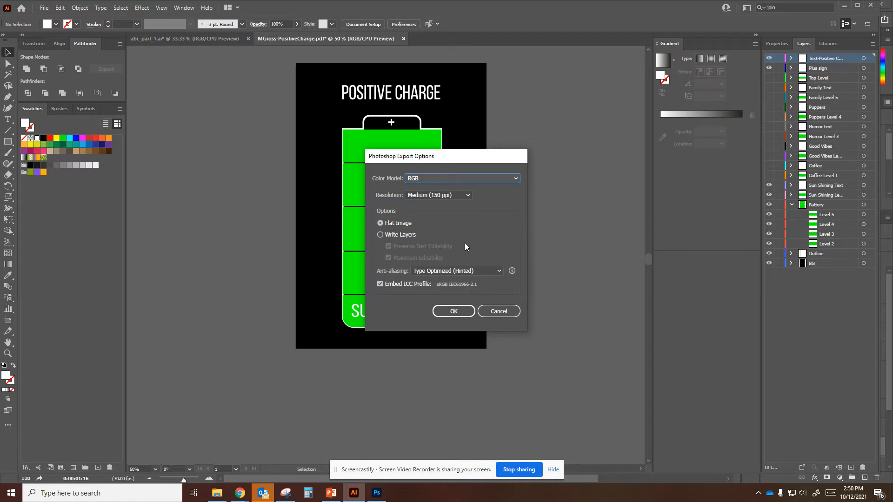
left_click(380, 235)
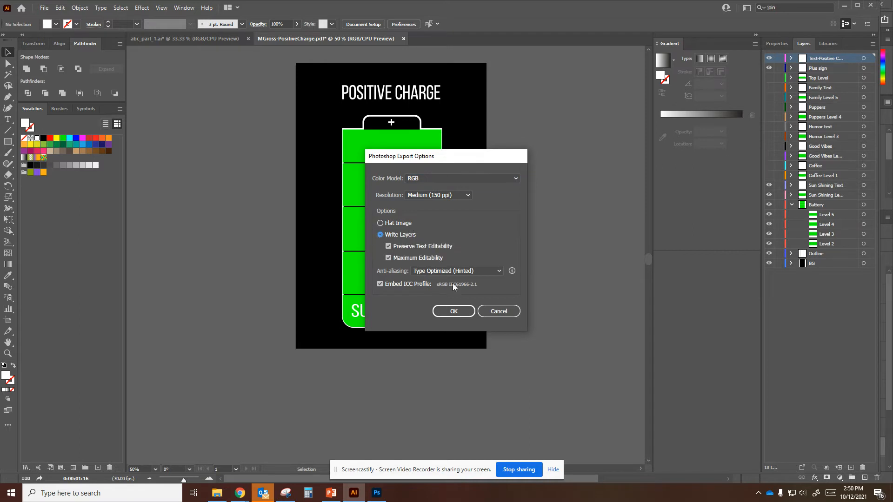
left_click(459, 311)
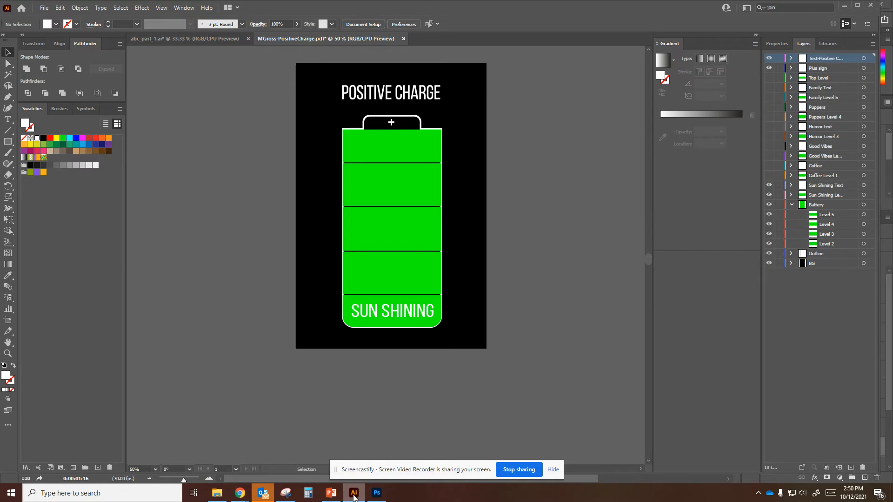
- Switch to Photoshop and open the PositiveCharge PSD from the Positive Charge folder
left_click(376, 495)
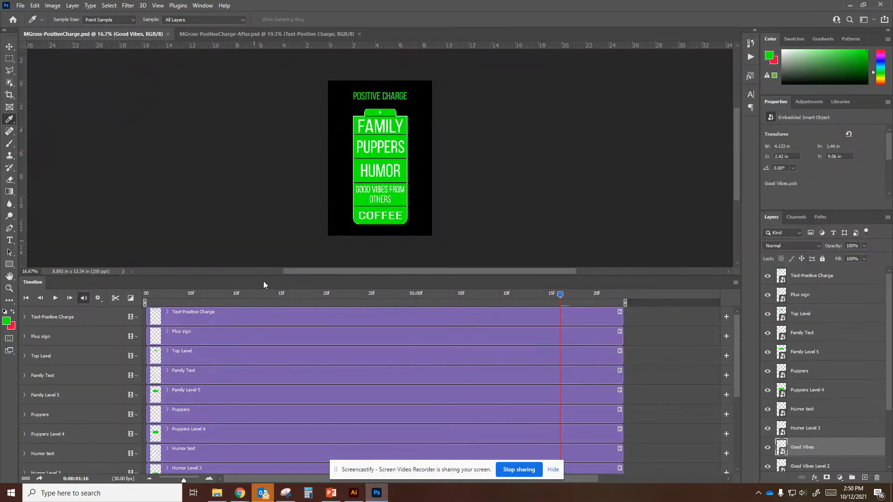
left_click(21, 5)
left_click(30, 24)
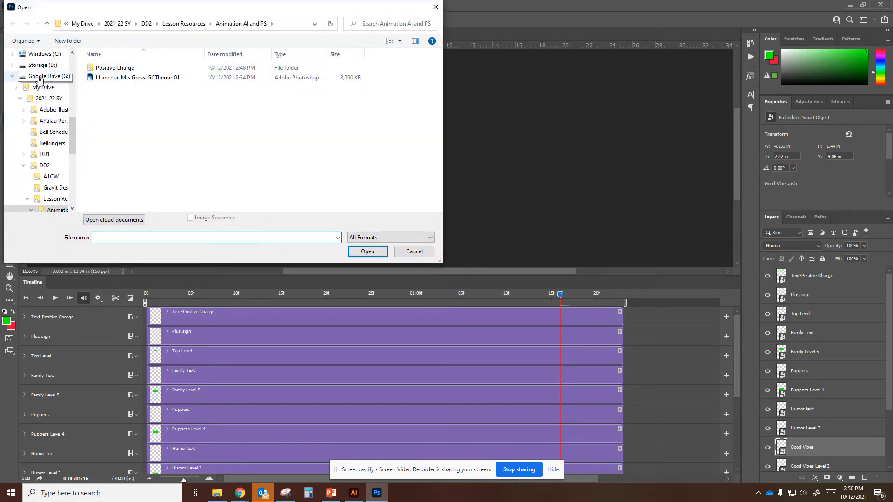
left_click(107, 68)
double_click(107, 68)
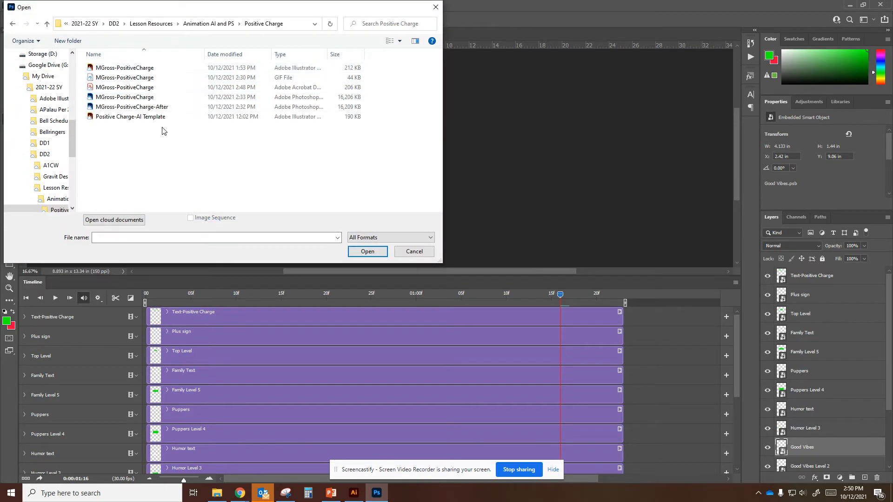
left_click(116, 101)
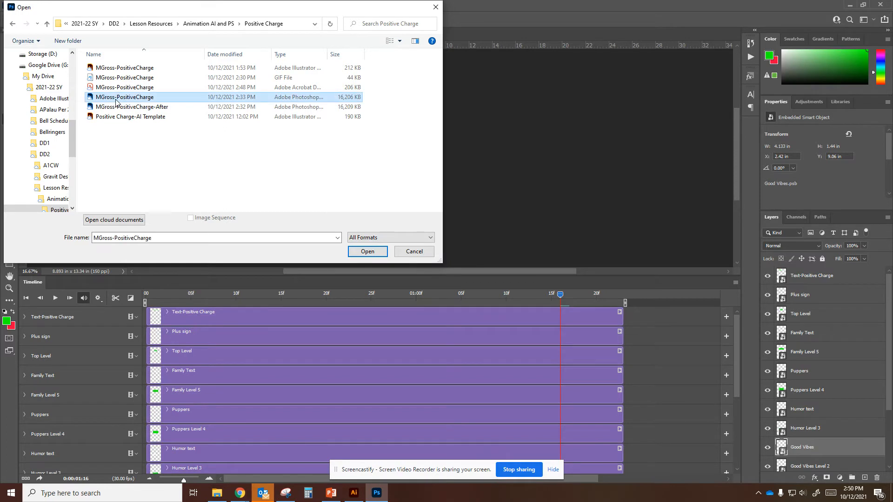
double_click(117, 101)
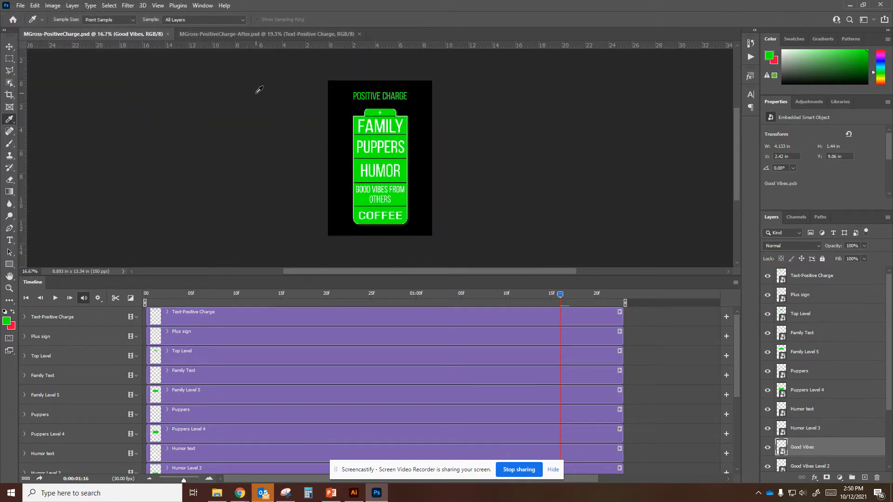
- Close the open PositiveCharge PSD and reopen it from the Positive Charge folder
left_click(169, 34)
left_click(21, 6)
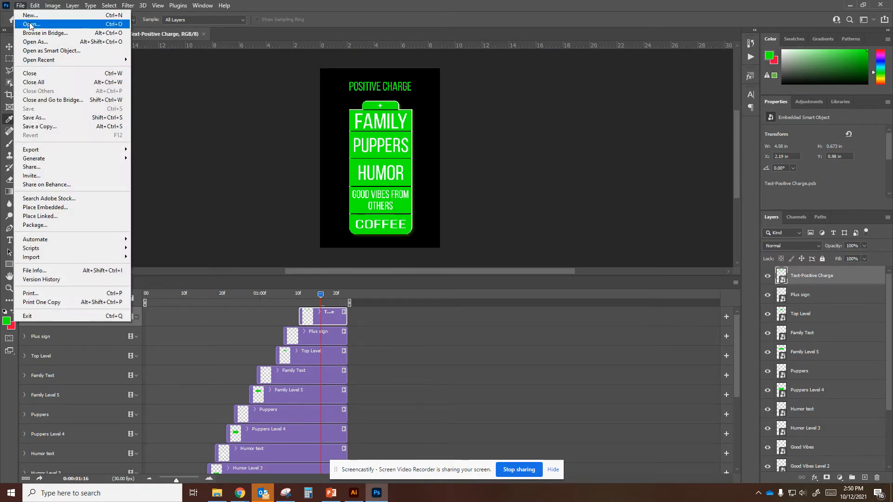
left_click(30, 24)
double_click(134, 98)
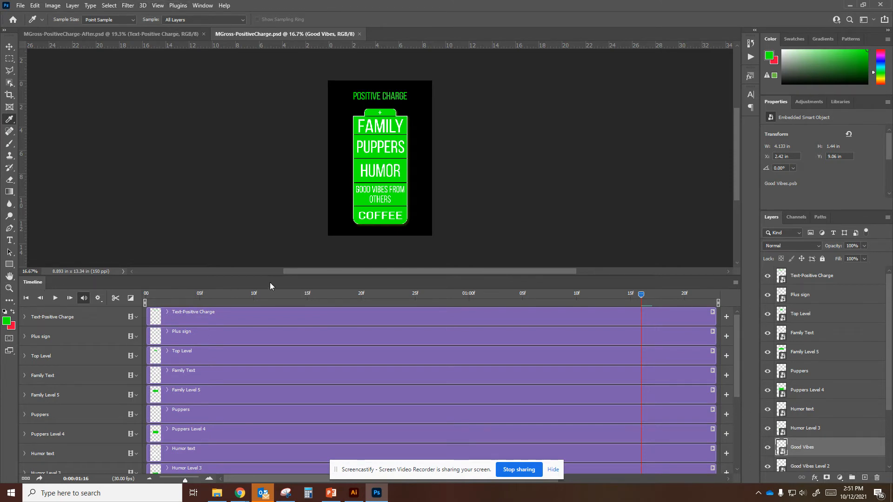
- Reduce the height of the Timeline area, then hide the Timeline completely
left_click_drag(384, 279, 386, 416)
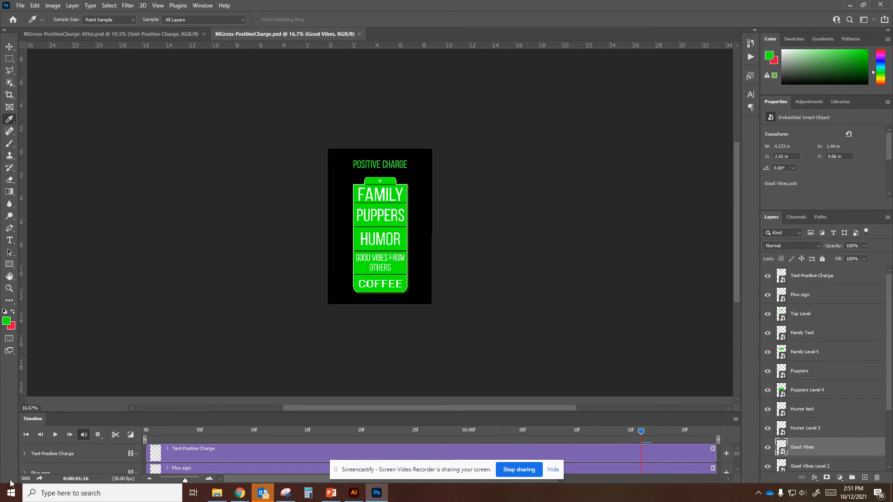
left_click(208, 6)
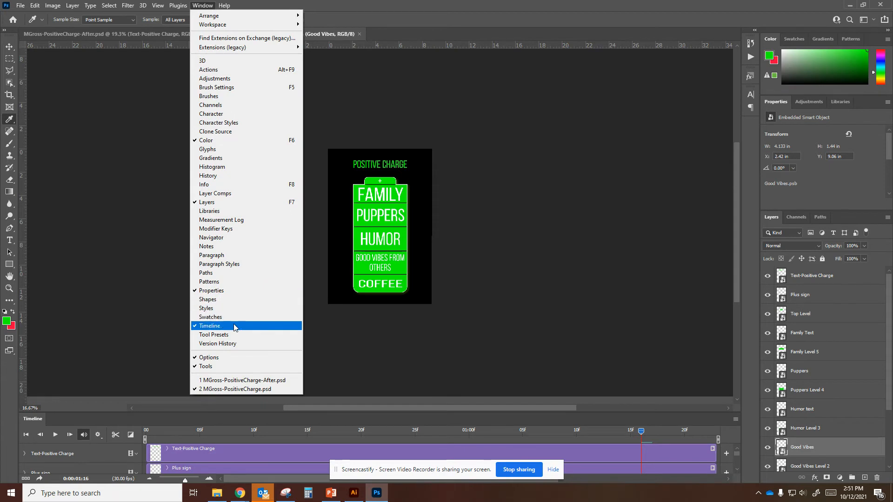
left_click(235, 327)
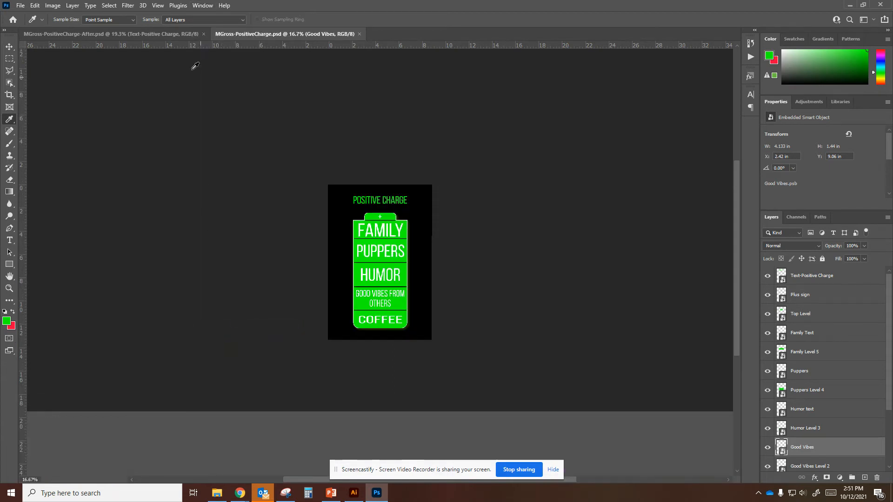
- Show the Timeline and enlarge it to reveal the layer tracks of the PositiveCharge document
left_click(198, 7)
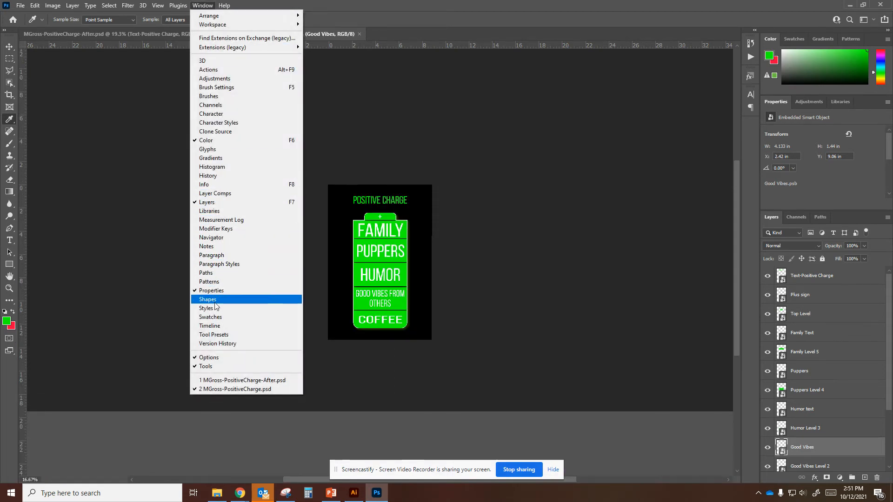
left_click(222, 327)
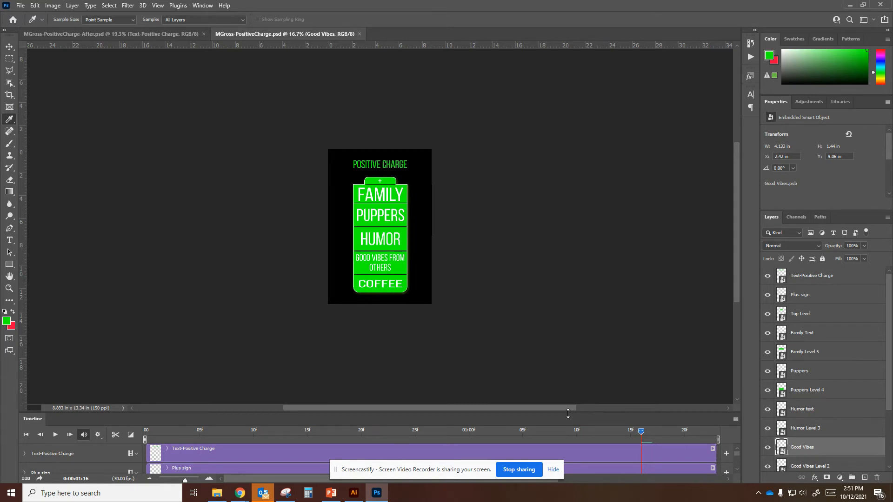
left_click_drag(568, 414, 555, 192)
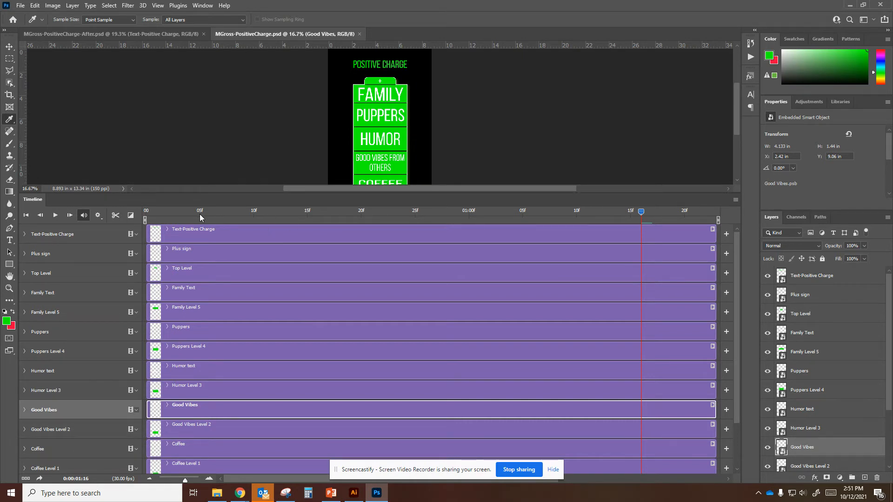
- Close the Timeline and display it again
left_click(735, 199)
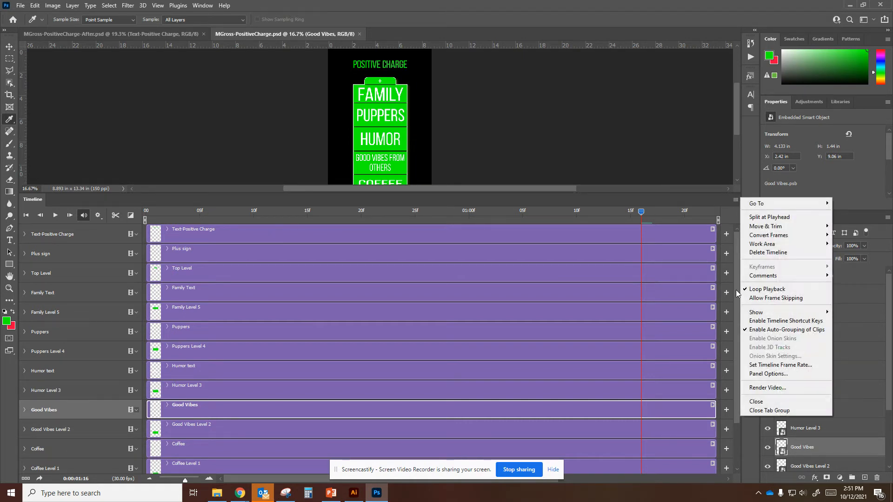
left_click(761, 403)
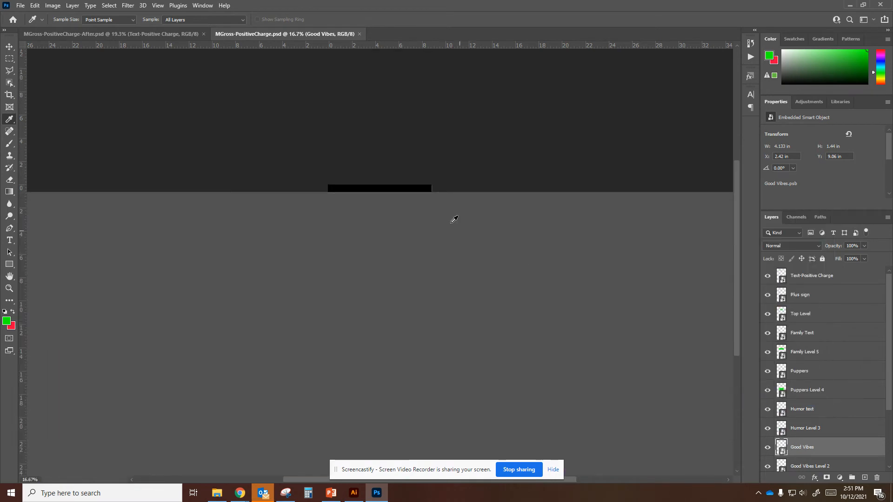
left_click(203, 5)
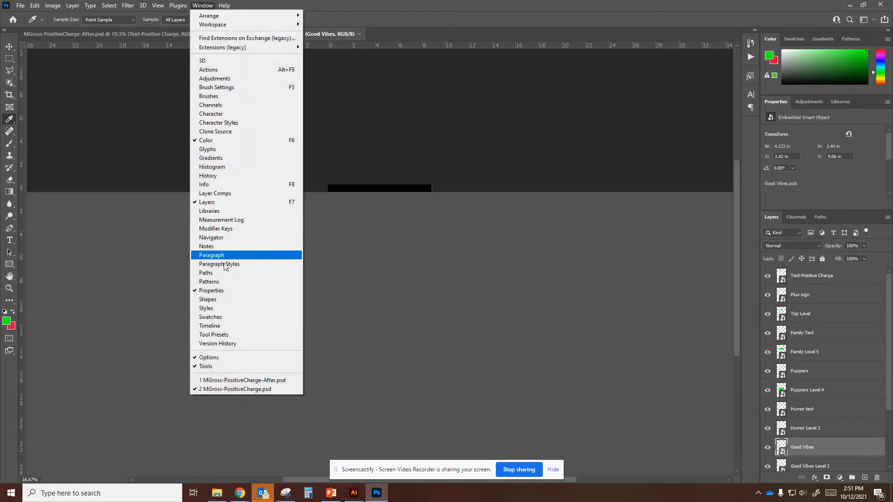
left_click(229, 328)
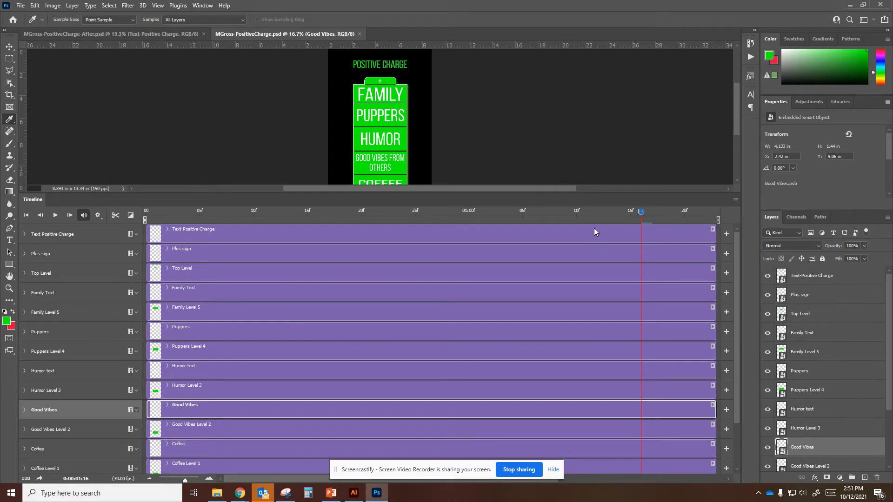
- Create a new blank 8.5 x 11 in document at 300 ppi in RGB Color with a white background
left_click(21, 6)
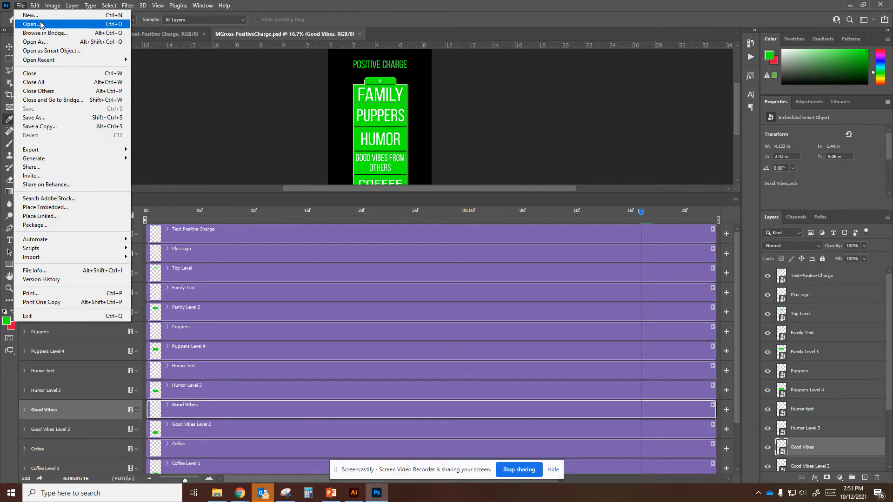
left_click(32, 15)
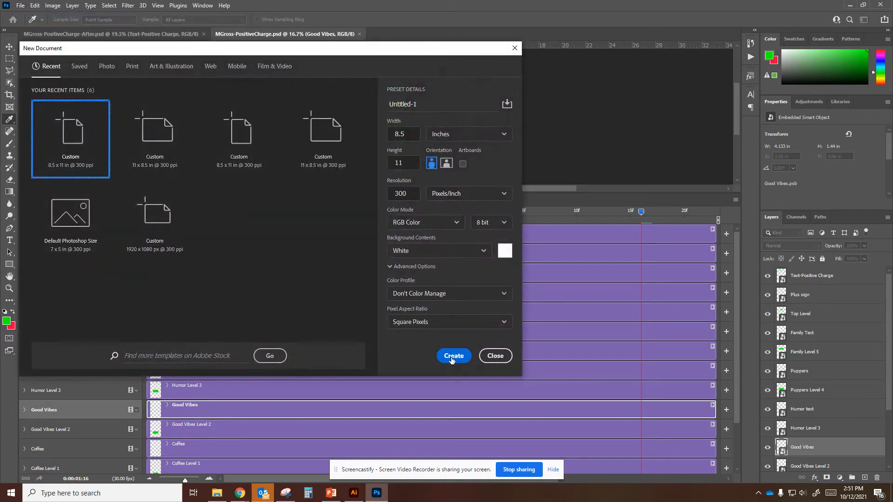
left_click(453, 356)
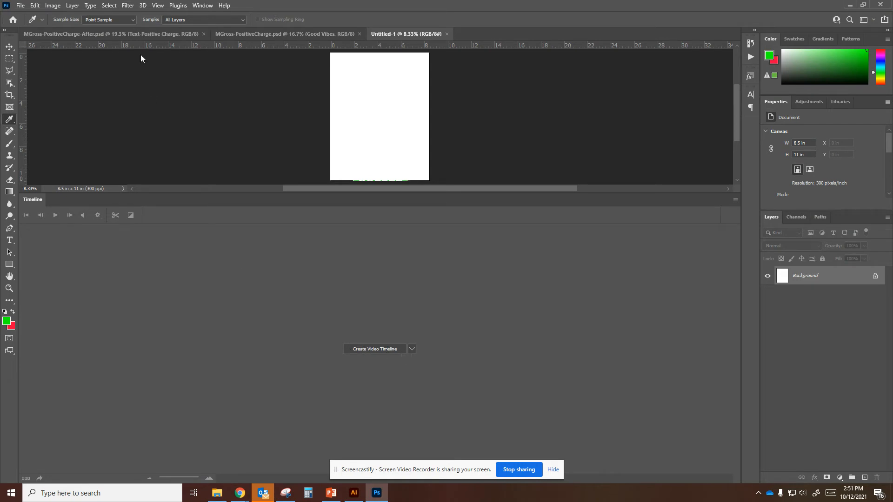
- Look at the Video Timeline and Frame Animation options, and create a video timeline for the blank document
left_click(411, 348)
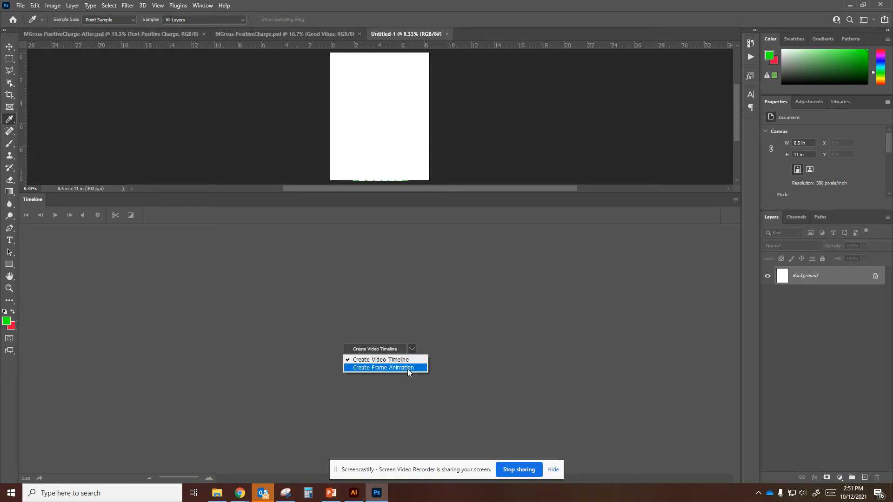
left_click(408, 368)
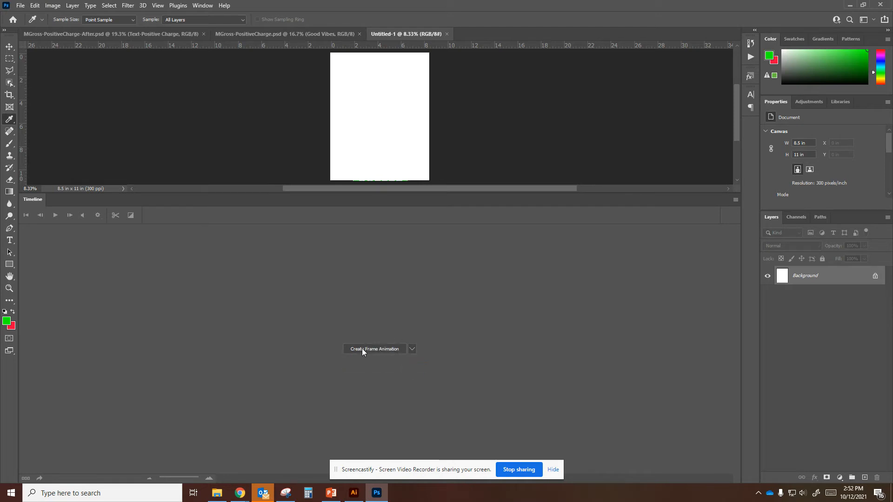
left_click(412, 349)
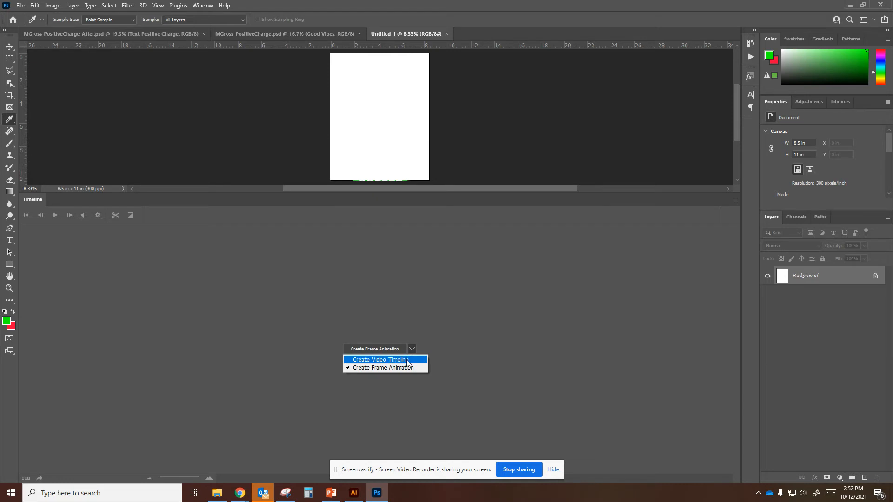
left_click(406, 359)
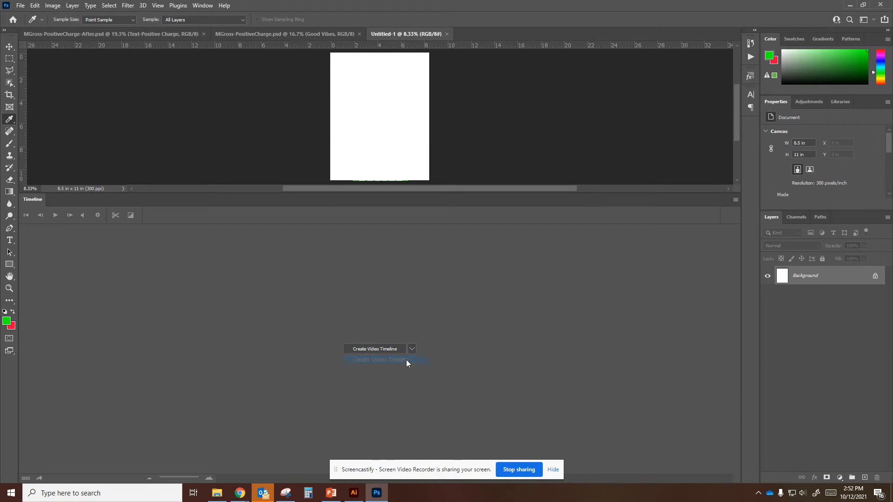
left_click(375, 349)
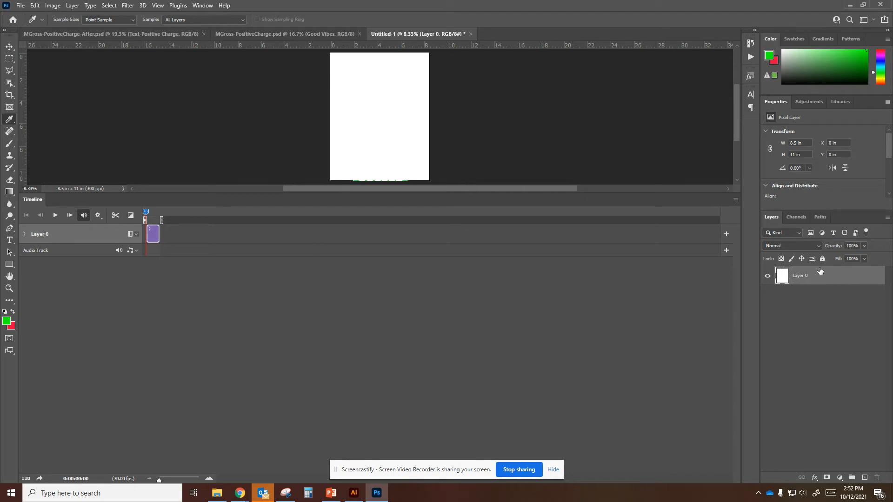
- Return to the PositiveCharge document and look through its layers and timeline tracks, toggling the Family Level 5 visibility off and on
left_click(324, 32)
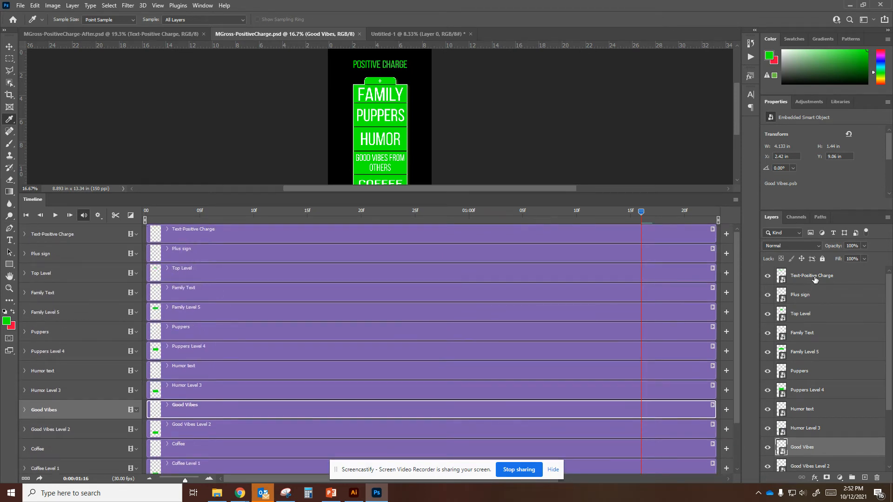
scroll(815, 279, "down", 4)
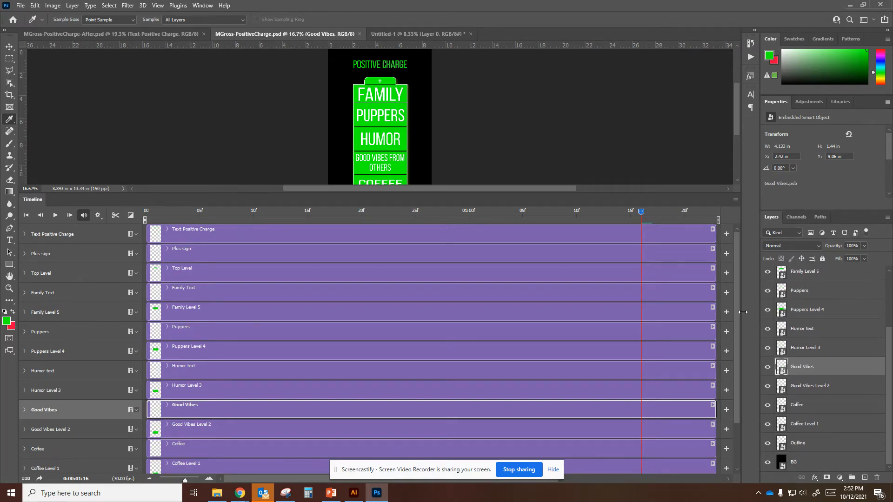
left_click(767, 272)
left_click(768, 272)
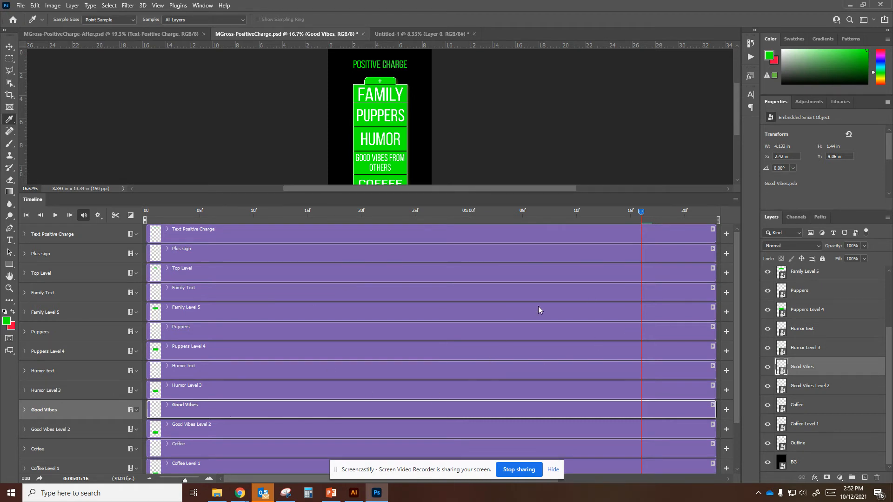
scroll(249, 328, "down", 3)
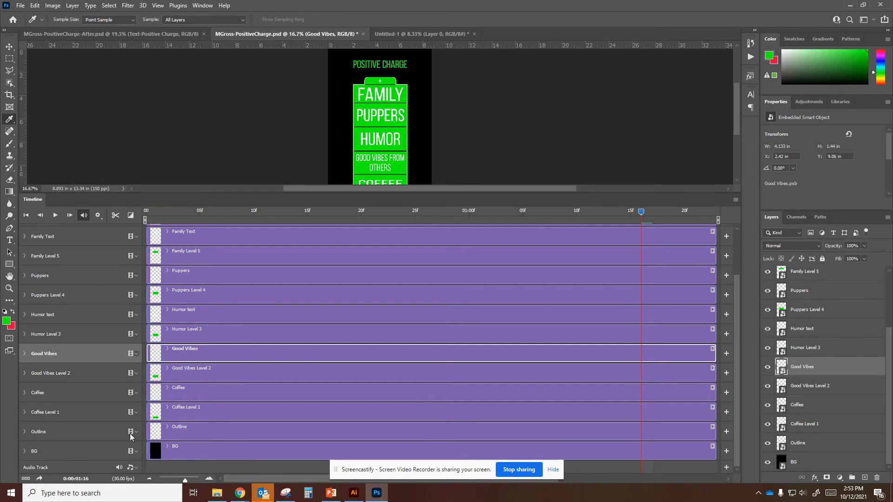
scroll(377, 383, "up", 3)
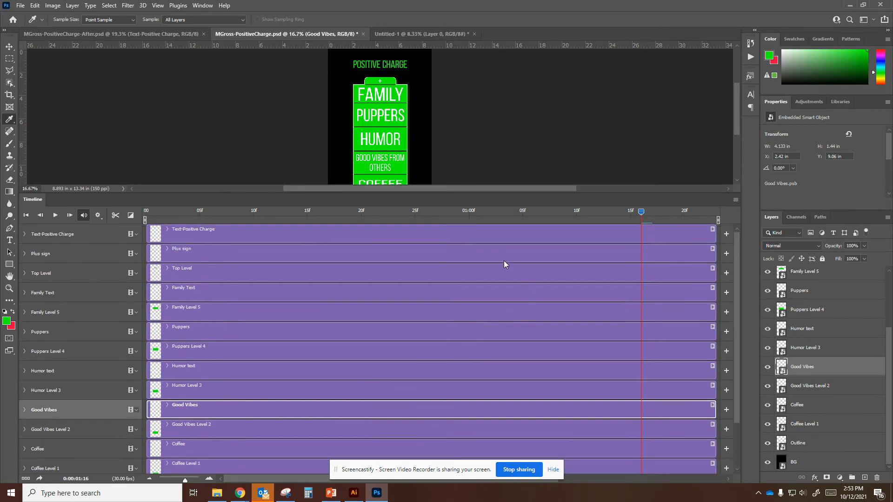
- Move the playhead to the start, play the timeline and stop the playback
left_click_drag(641, 210, 35, 225)
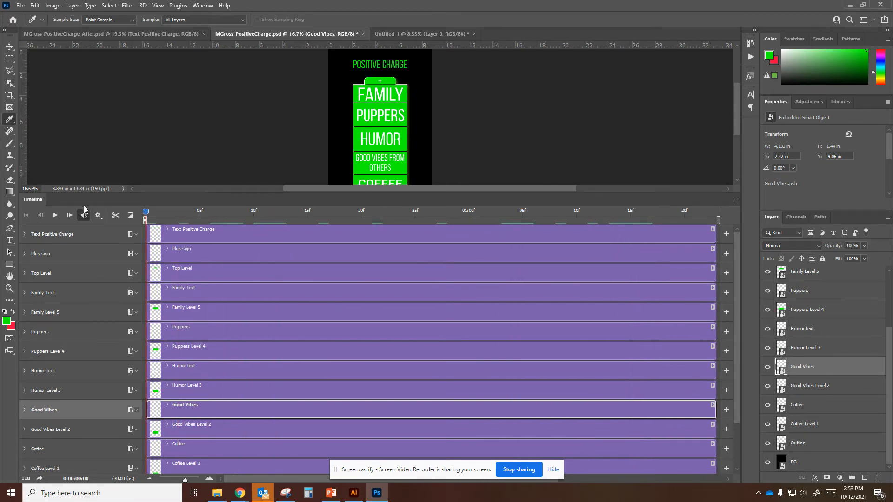
left_click(55, 216)
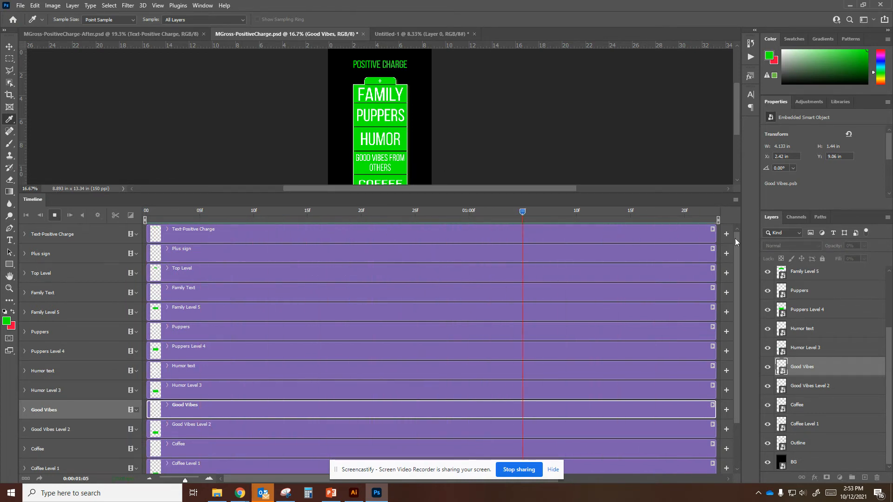
left_click(55, 215)
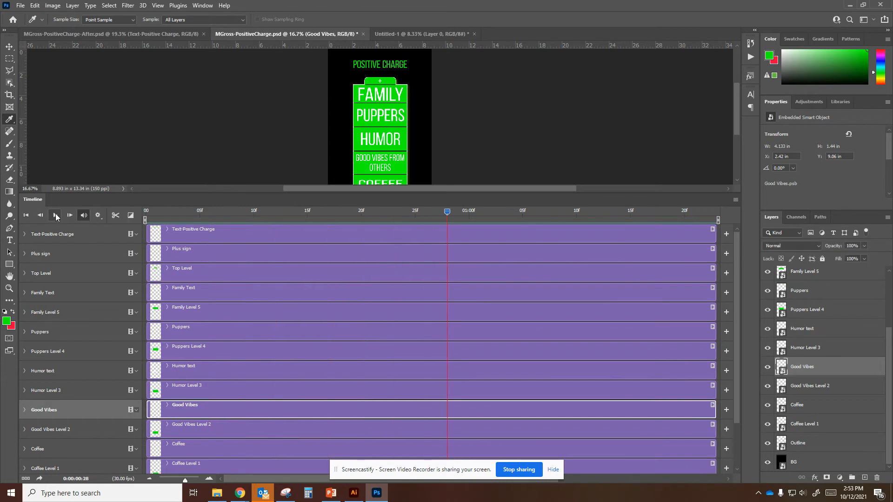
- Trim the start of the Coffee Level 1 clip to about frame 2
scroll(210, 407, "down", 2)
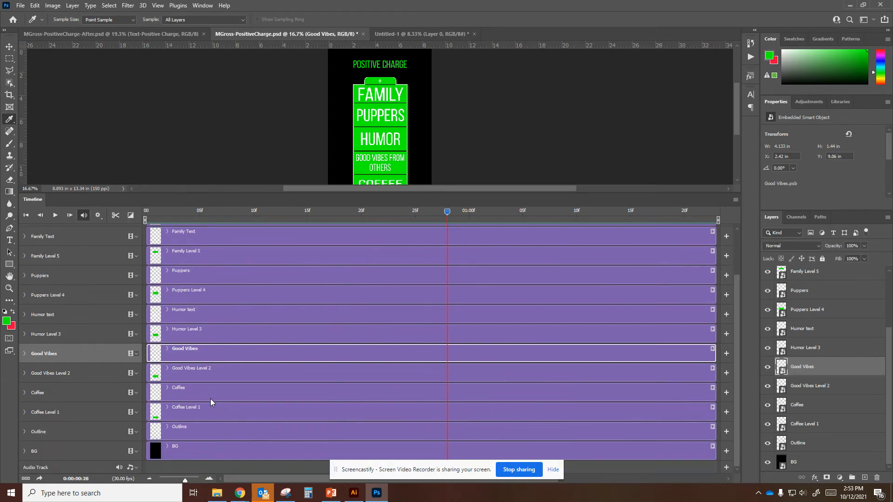
left_click(155, 417)
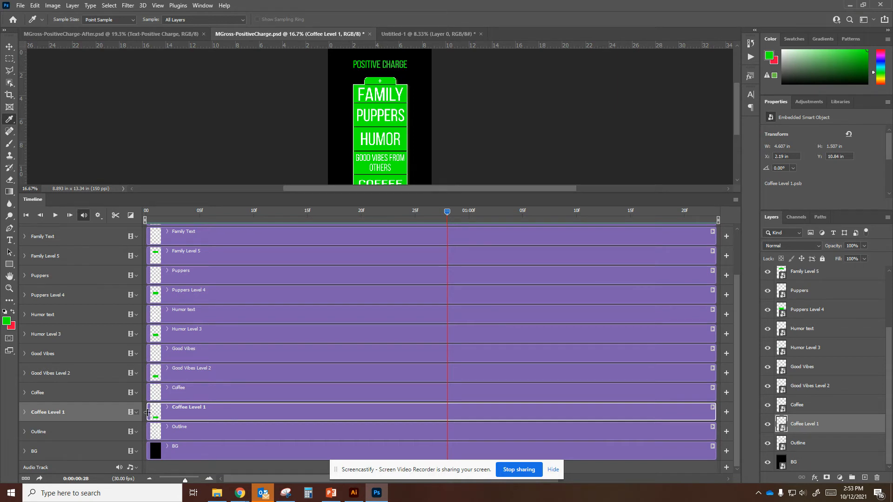
left_click_drag(147, 412, 168, 418)
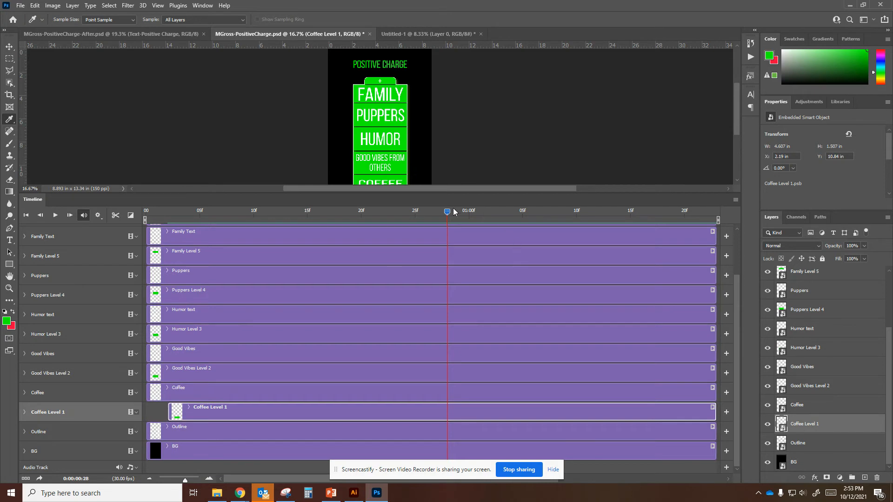
- Return the playhead to the start and resize the Timeline to show both the whole battery artwork and the Coffee tracks
left_click_drag(442, 211, 130, 233)
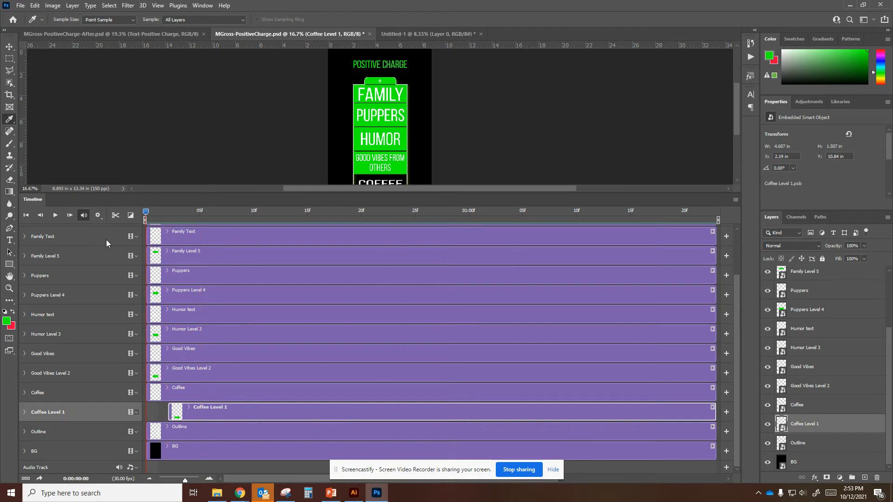
left_click_drag(229, 193, 236, 265)
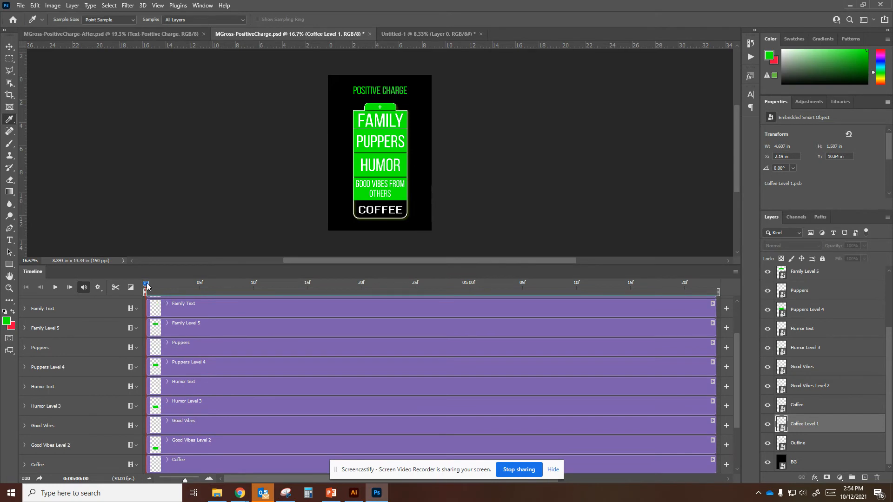
mouse_move(147, 286)
left_mouse_down()
mouse_move(168, 286)
mouse_move(142, 295)
mouse_move(166, 298)
mouse_move(150, 302)
left_mouse_up()
left_click_drag(207, 270, 209, 219)
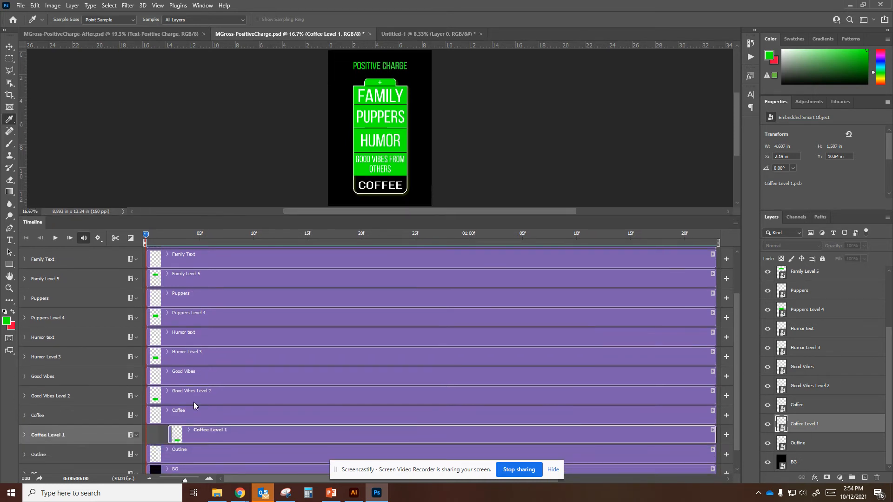
- Trim the starts of the Coffee, Good Vibes Level 2 and Good Vibes clips to about frames 3, 5 and 6, and scrub to check them
left_click(146, 419)
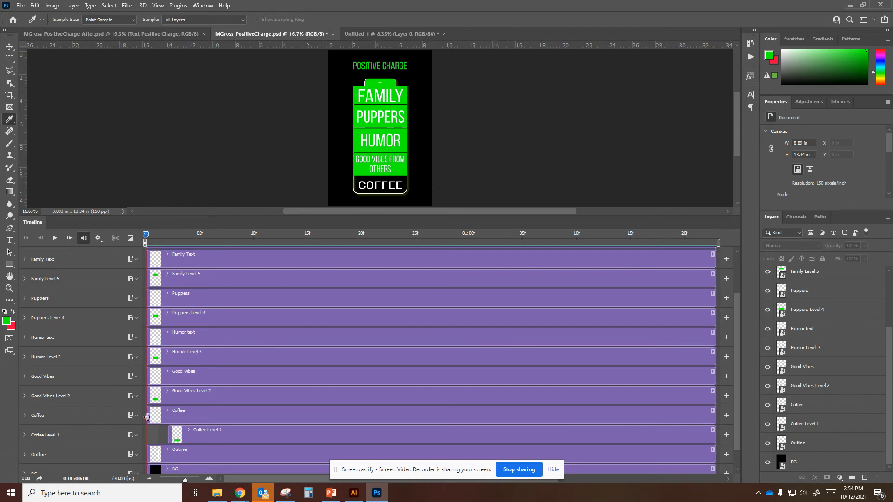
left_click_drag(146, 418, 180, 416)
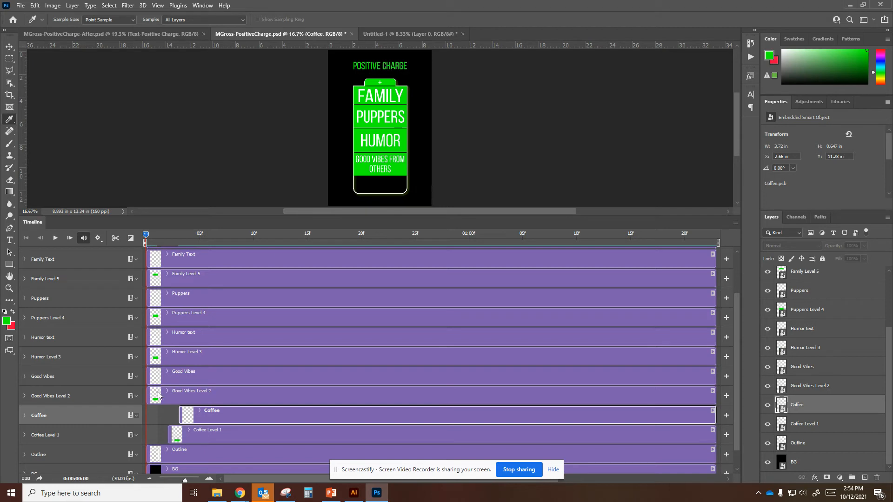
left_click_drag(147, 394, 200, 397)
left_click_drag(148, 374, 213, 377)
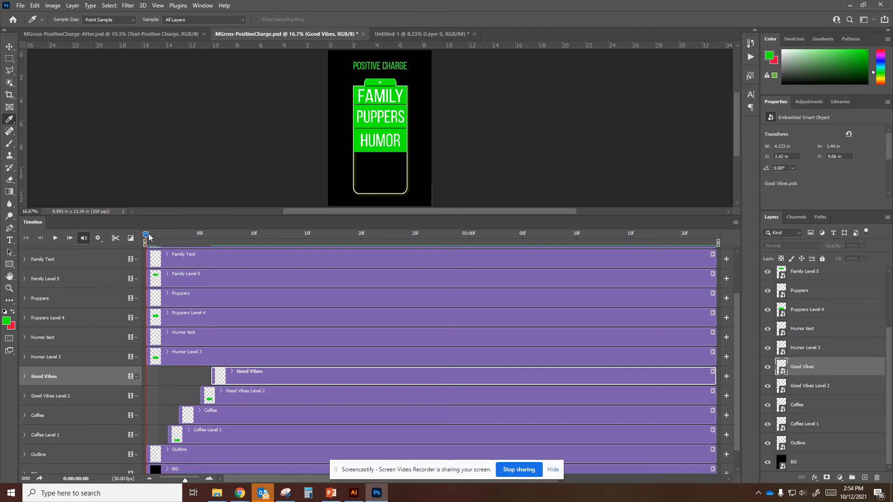
left_click_drag(146, 235, 221, 262)
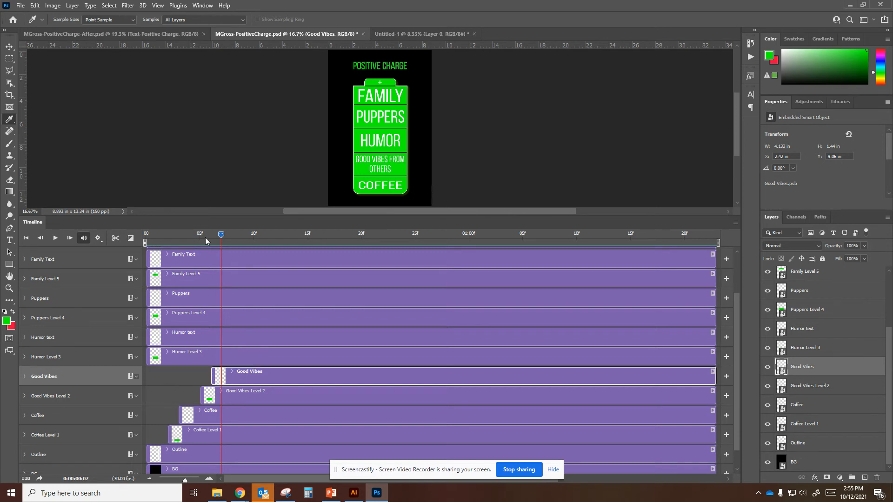
left_click_drag(222, 236, 146, 238)
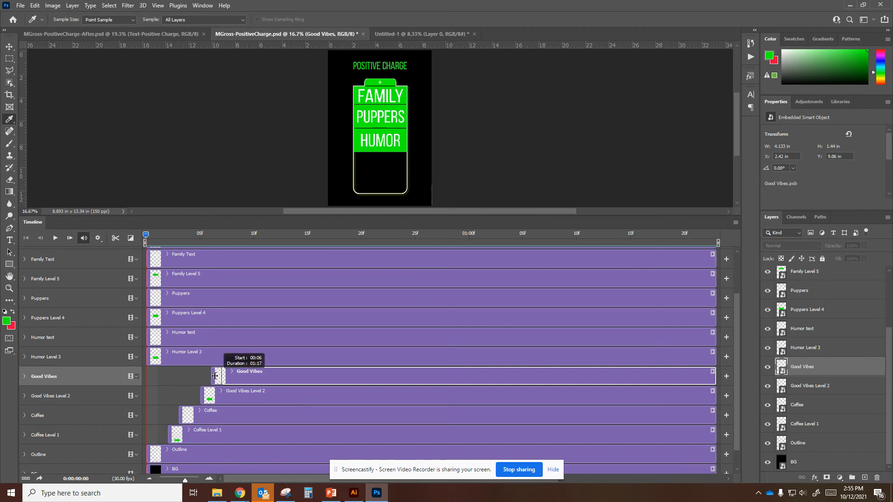
- Trim the starts of the Humor Level 3, Humor text, Puppers Level 4 and Puppers clips to about frames 8, 9, 11 and 12
left_click(148, 357)
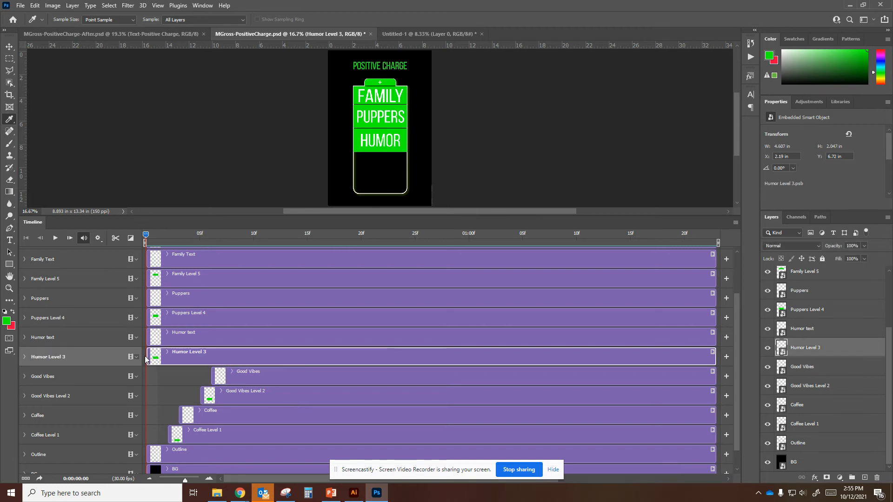
left_click_drag(147, 356, 232, 360)
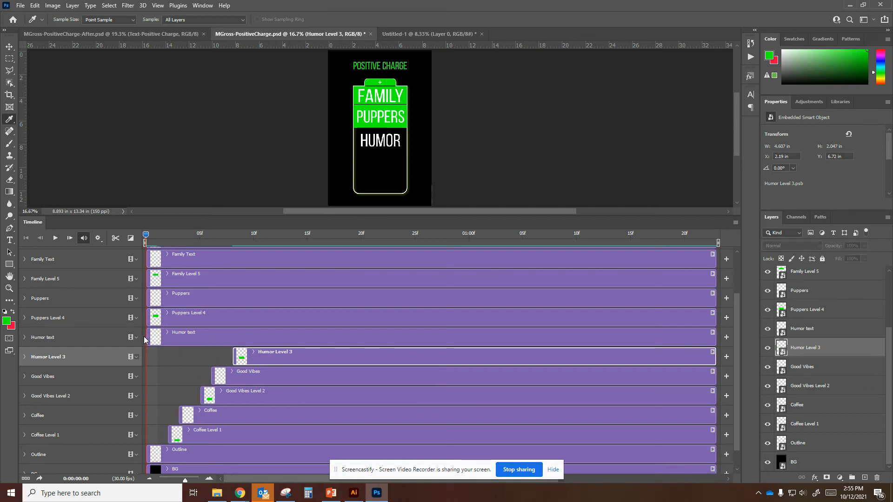
left_click_drag(147, 336, 247, 349)
left_click_drag(148, 314, 268, 336)
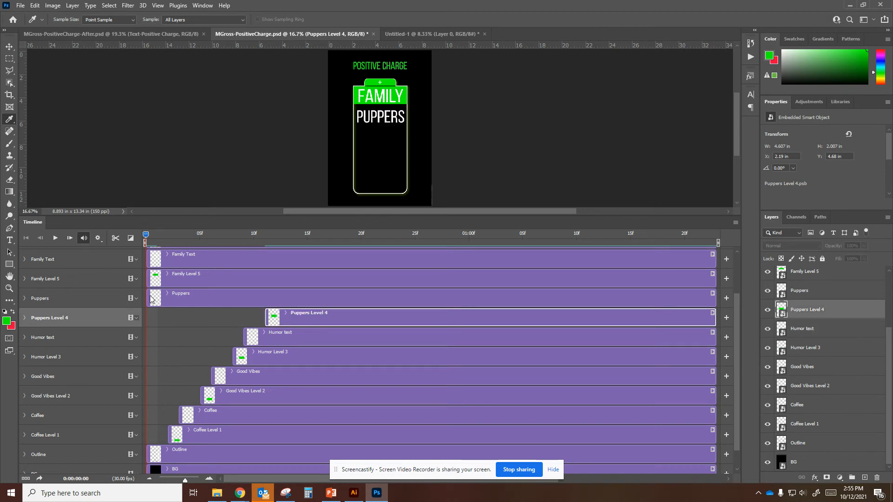
left_click_drag(147, 297, 277, 297)
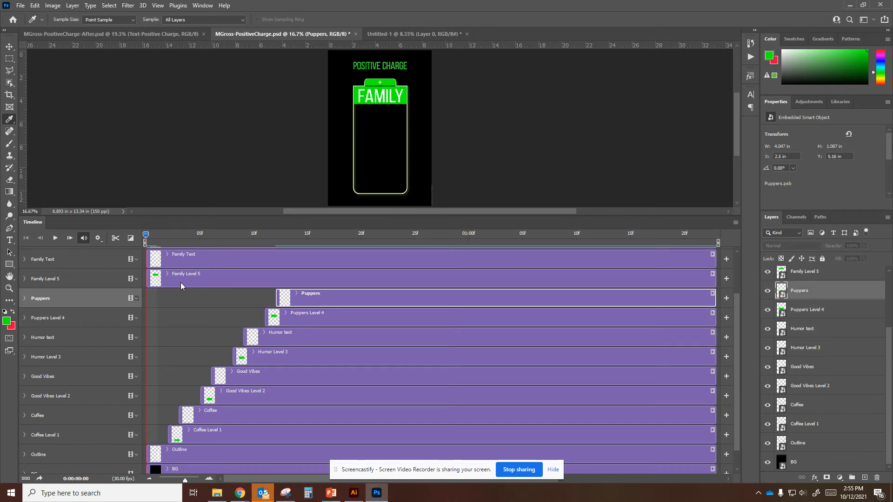
- Trim the starts of the Family Level 5 and Family Text clips to about frames 14 and 15
left_click_drag(147, 279, 297, 279)
scroll(173, 261, "up", 3)
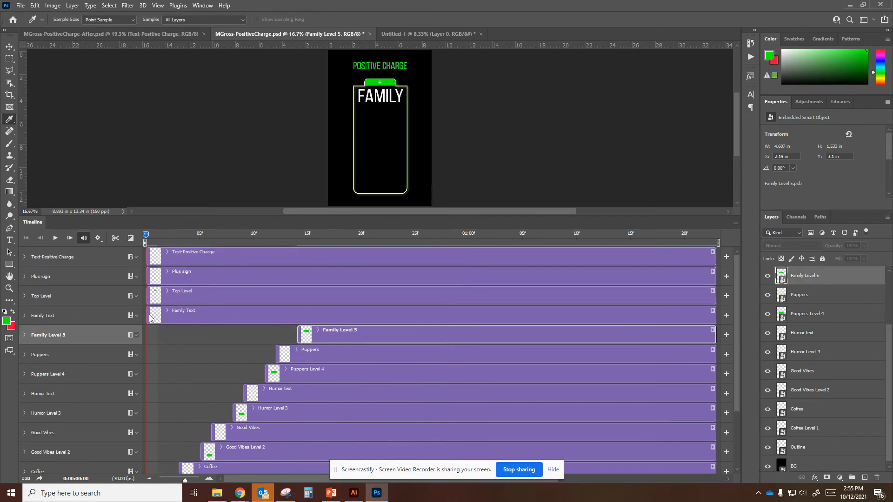
left_click_drag(147, 319, 310, 329)
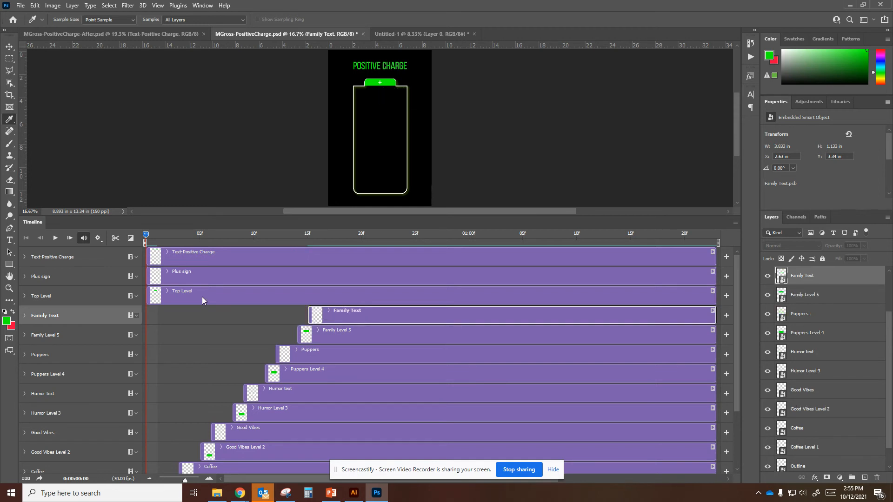
- Trim the starts of the Top Level, Plus sign and Text-Positive Charge clips to about frames 17, 18 and 20, and preview the animation
left_click_drag(148, 293, 330, 294)
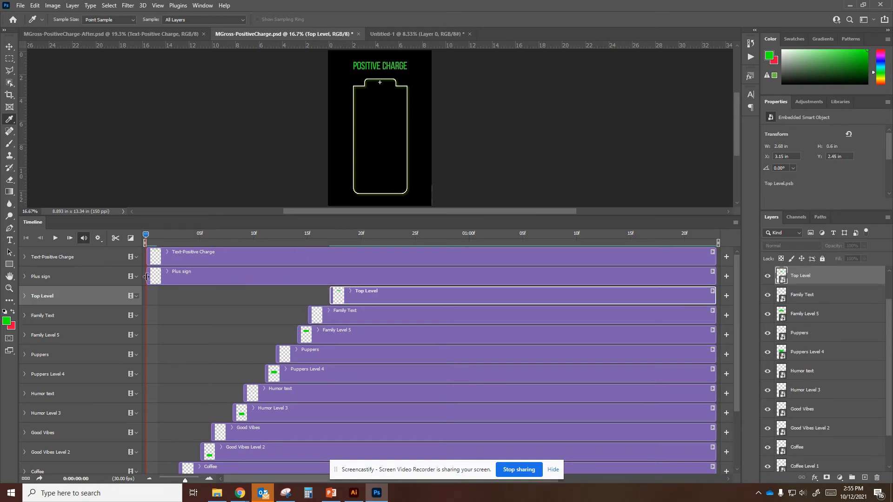
left_click_drag(146, 277, 342, 295)
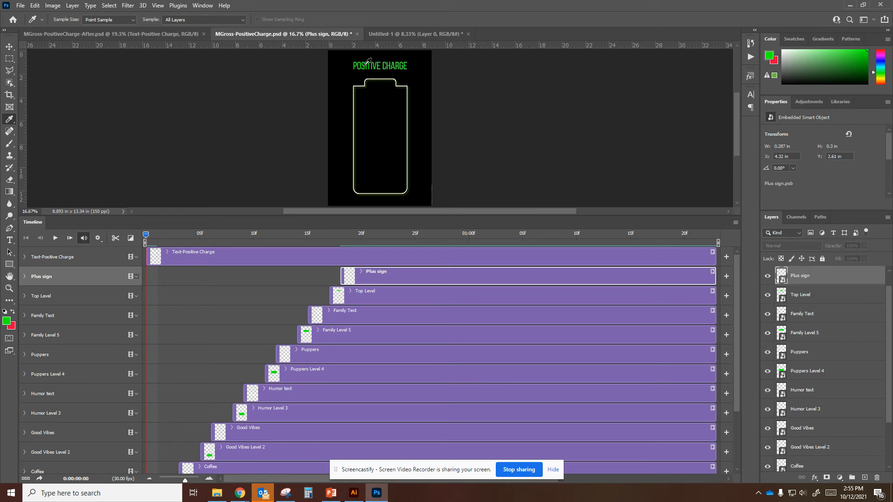
left_click(147, 257)
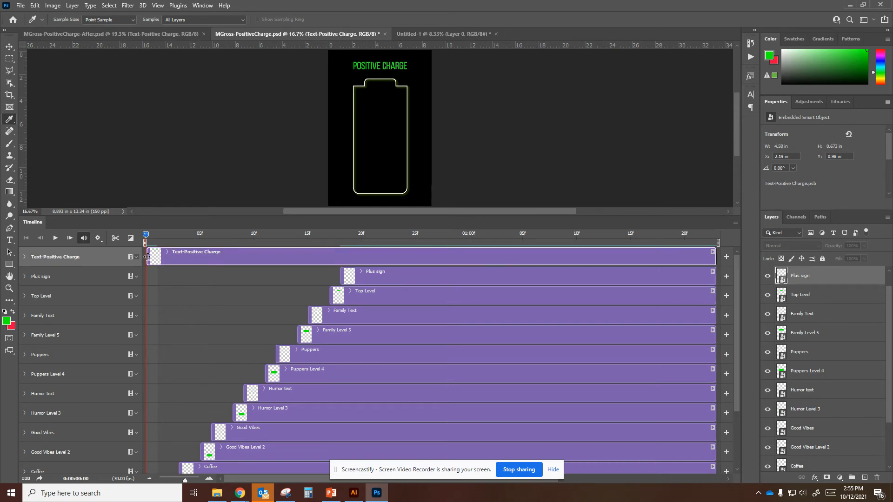
left_click_drag(146, 257, 357, 271)
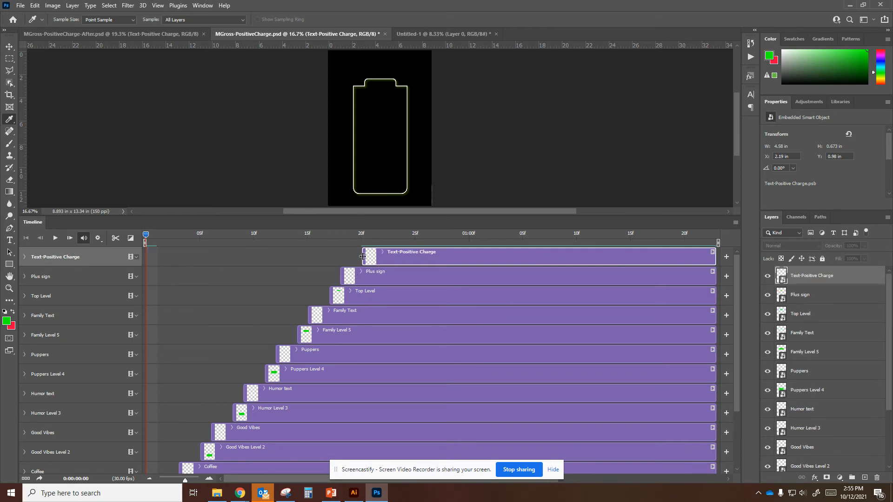
left_click(55, 238)
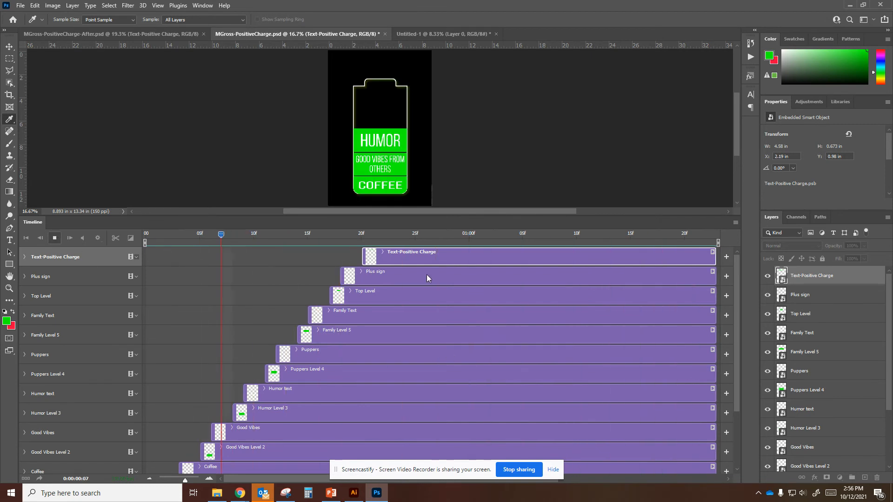
left_click(56, 239)
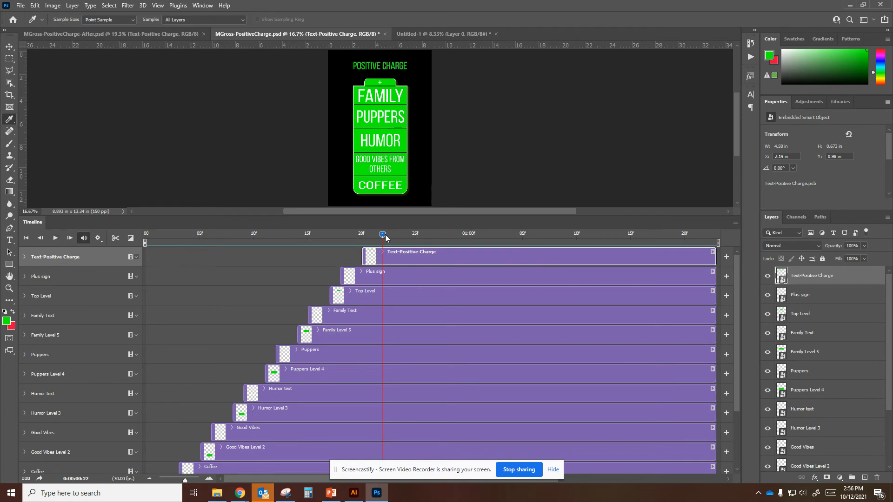
- Move the playhead to 01:00f and trim the ends of the Text-Positive Charge, Plus sign, Top Level, Family Text and Family Level 5 clips there
left_click_drag(383, 236, 467, 245)
left_click_drag(714, 254, 468, 253)
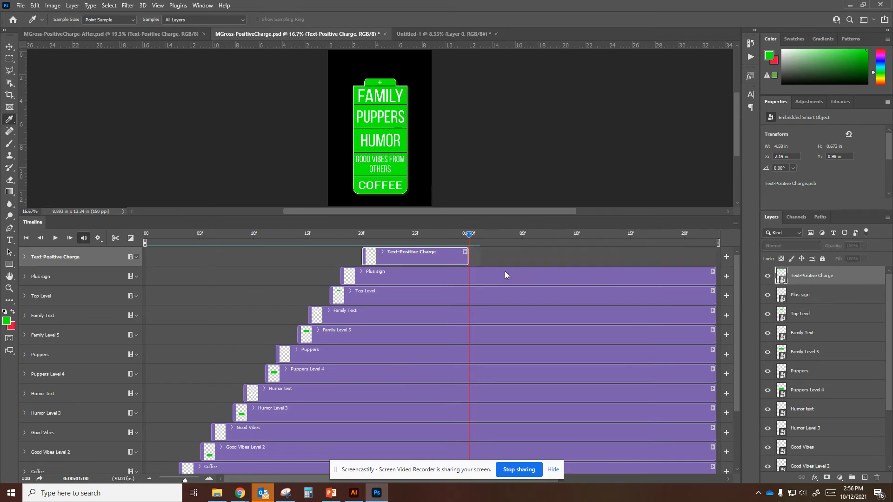
left_click_drag(715, 276, 468, 275)
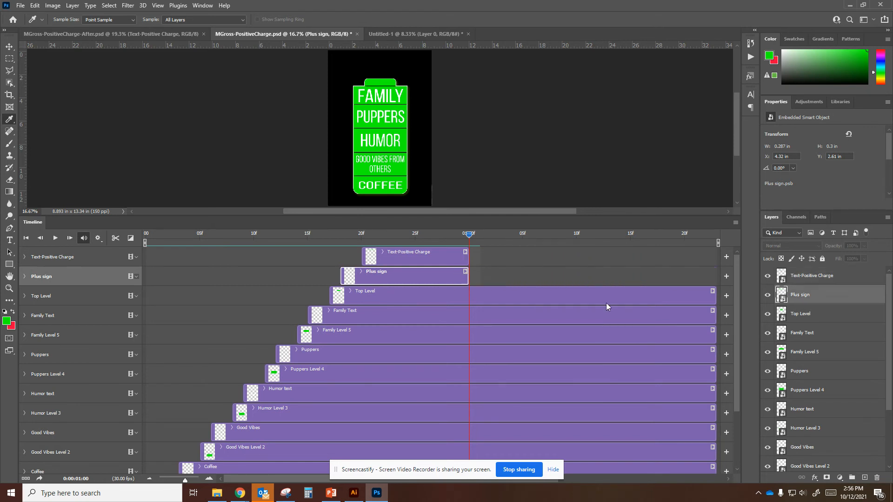
left_click(721, 303)
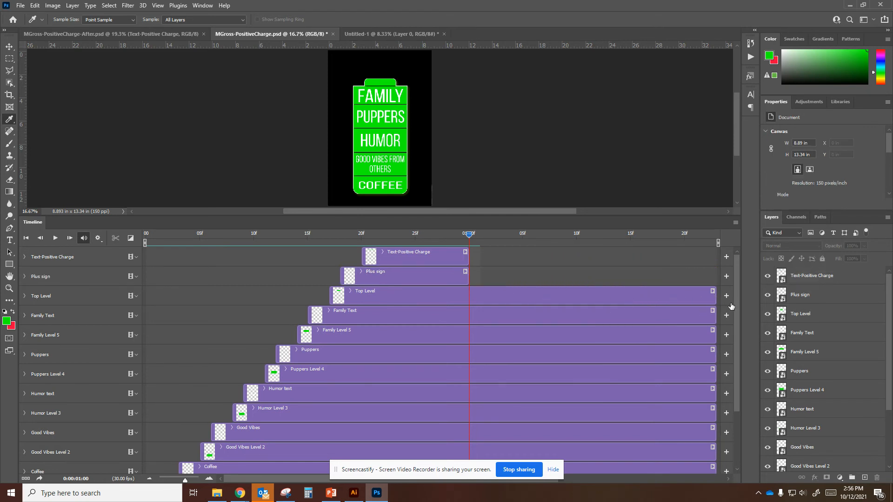
left_click_drag(715, 295, 468, 295)
left_click_drag(715, 316, 468, 316)
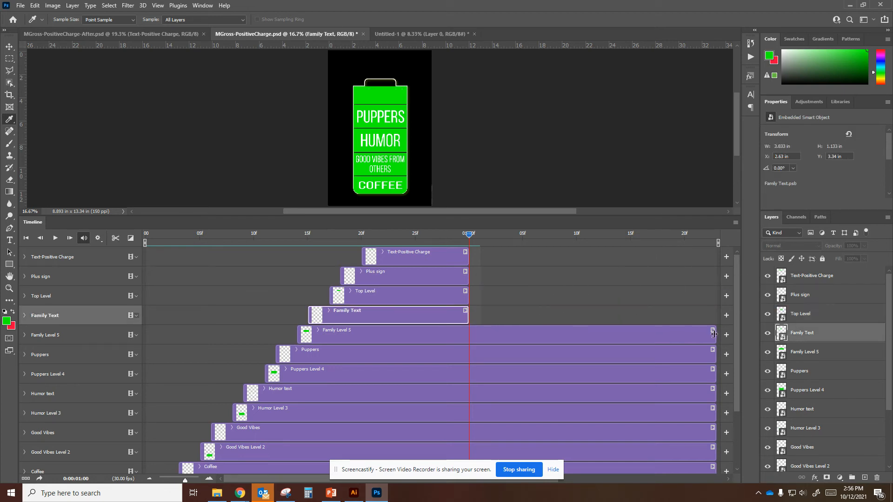
left_click_drag(713, 334, 468, 334)
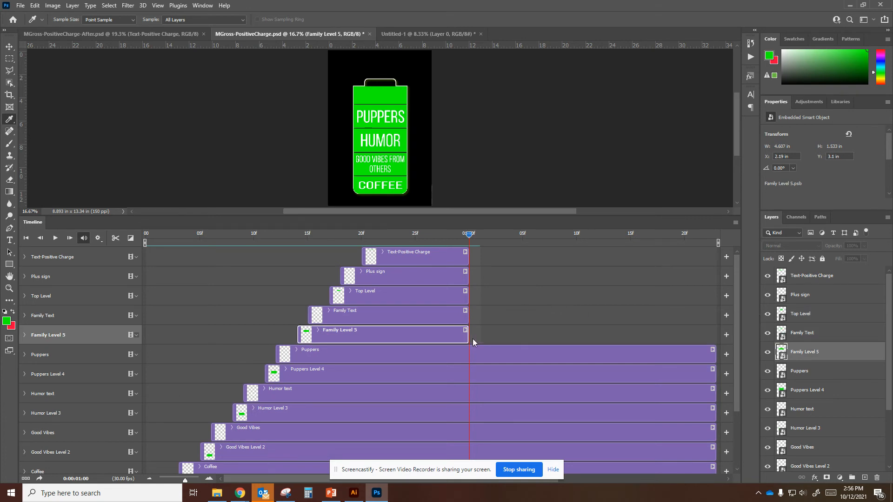
- Return the playhead to the start, play the partly shortened timeline and stop the playback
left_click_drag(469, 239, 148, 235)
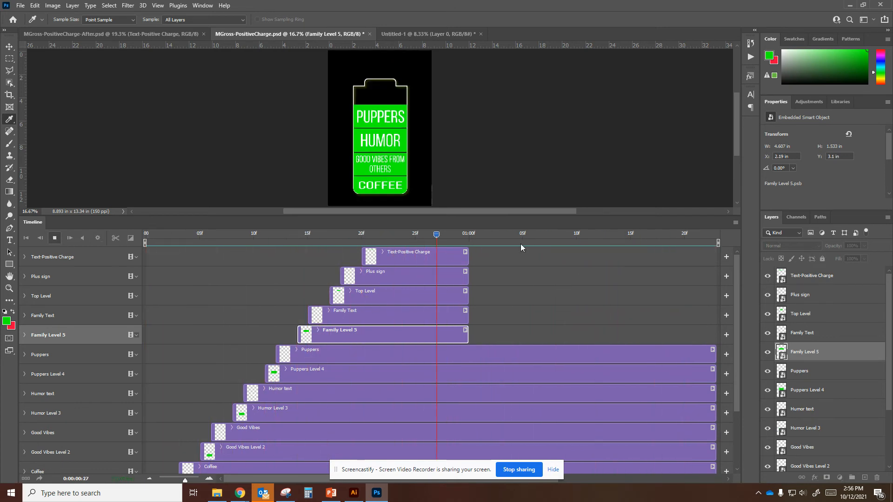
left_click(424, 293)
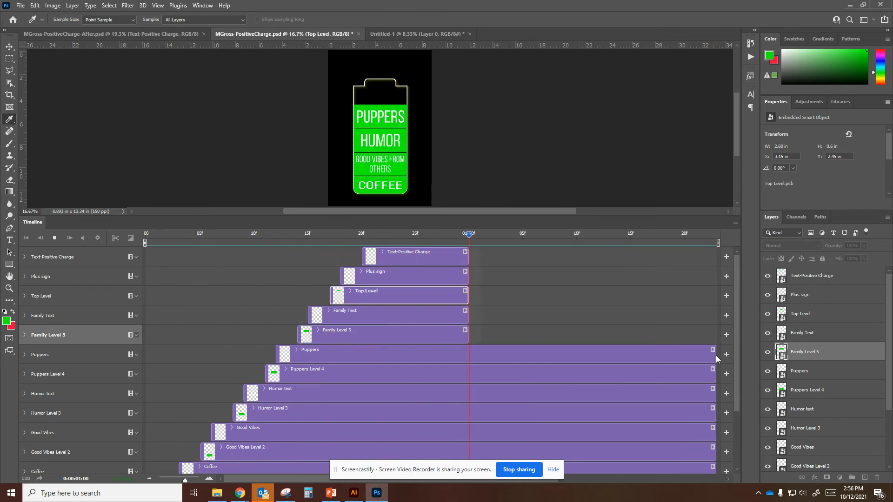
left_click(54, 239)
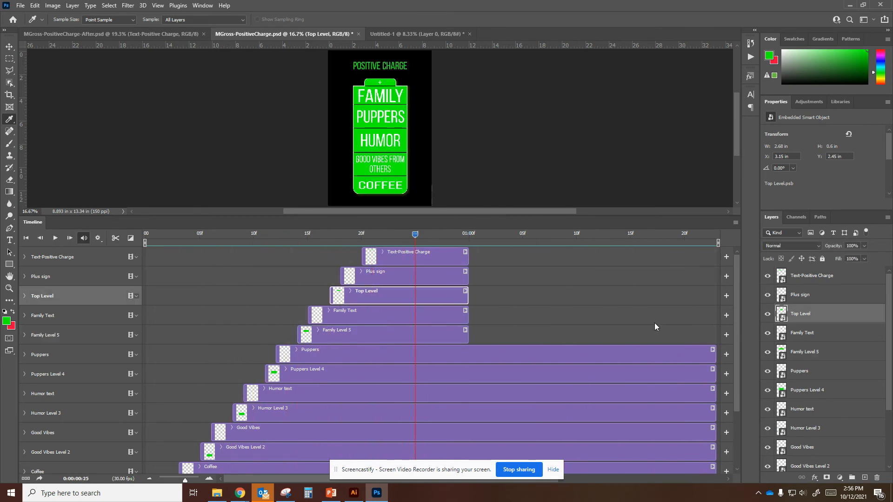
- Trim the ends of the Puppers, Puppers Level 4, Humor text and Humor Level 3 clips to 01:00f
left_click_drag(714, 357, 468, 351)
left_click_drag(715, 373, 469, 373)
left_click_drag(714, 392, 472, 387)
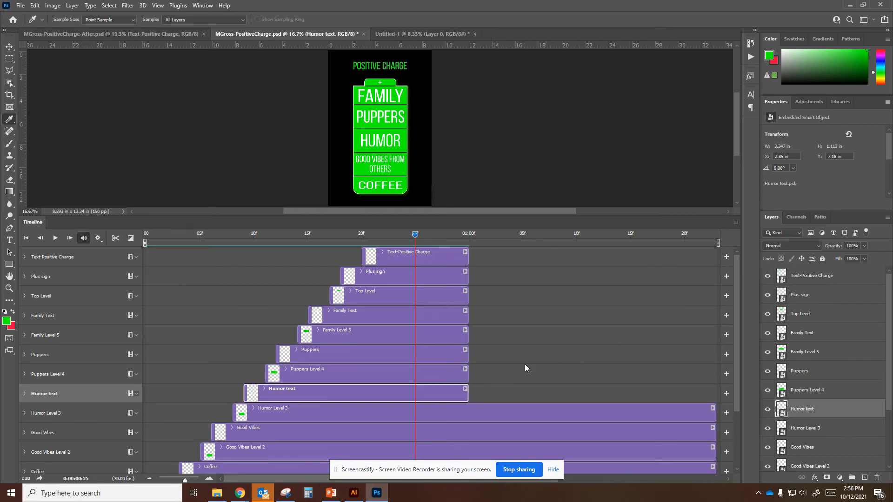
scroll(524, 364, "down", 3)
left_click_drag(716, 357, 468, 356)
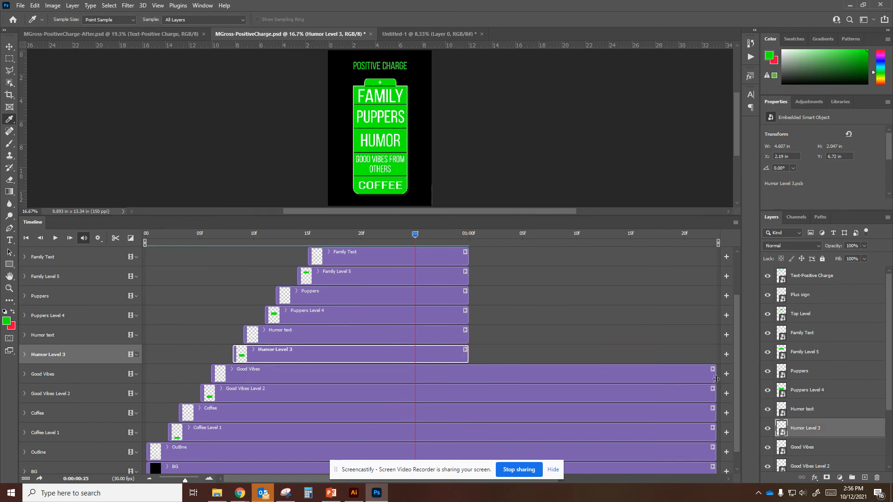
- Trim the ends of the Good Vibes, Good Vibes Level 2, Coffee, Coffee Level 1, Outline and BG clips to 01:00f
left_click_drag(716, 379, 469, 375)
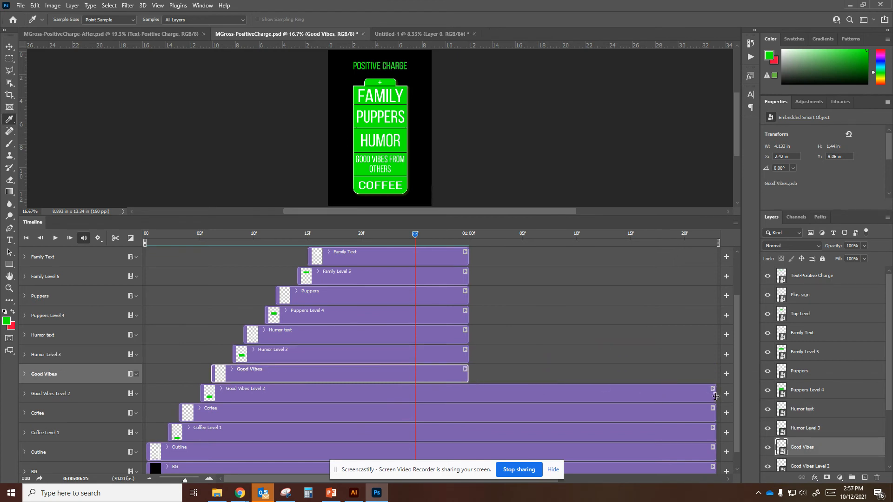
left_click_drag(715, 397, 471, 390)
left_click_drag(714, 414, 472, 412)
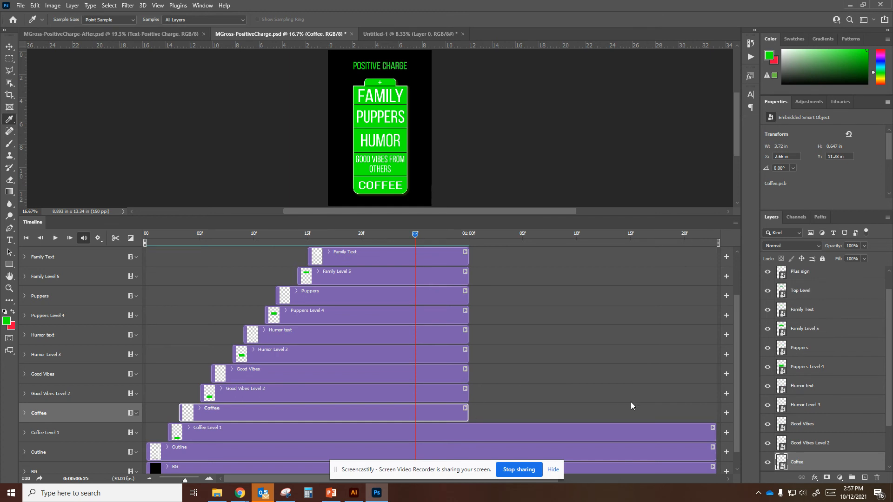
scroll(631, 402, "down", 1)
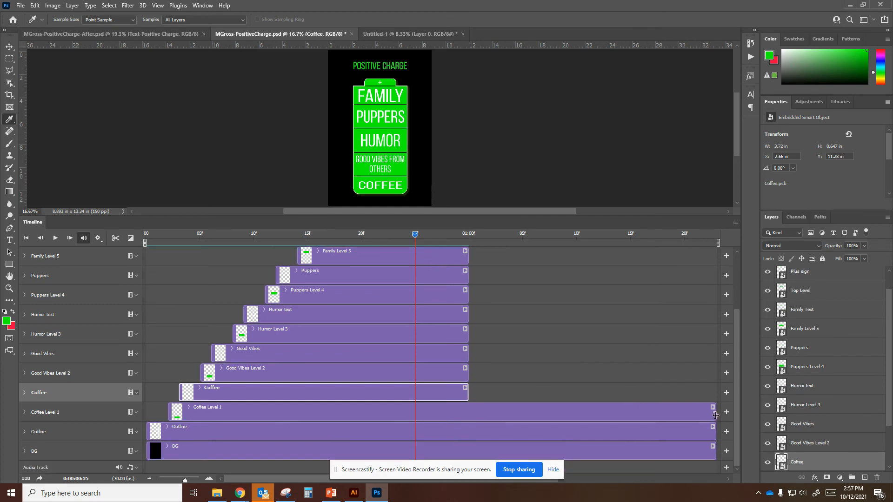
left_click_drag(714, 414, 468, 415)
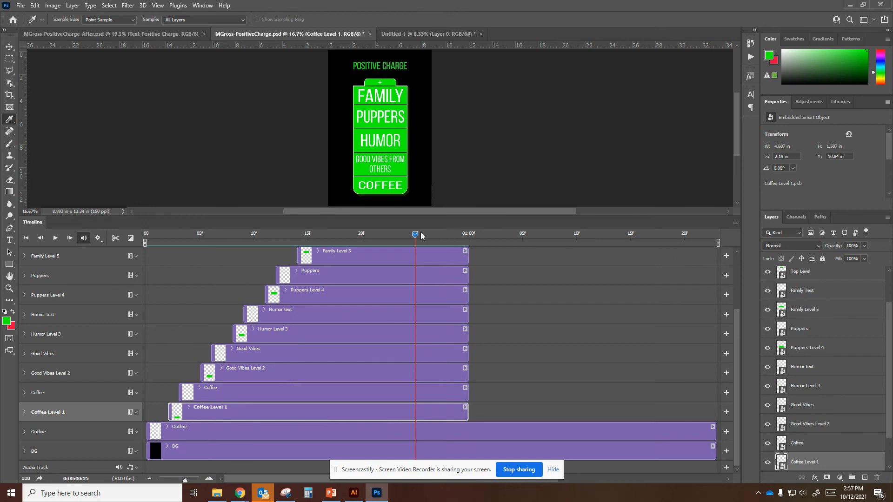
left_click_drag(715, 434, 468, 430)
left_click_drag(715, 452, 466, 452)
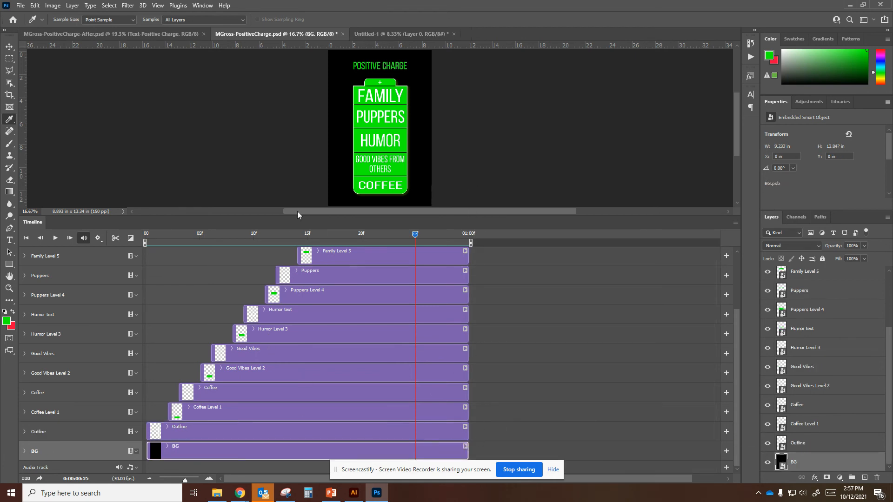
- Play the one-second animation from the start, stop it and check the timeline's Loop Playback setting
left_click_drag(415, 235, 146, 237)
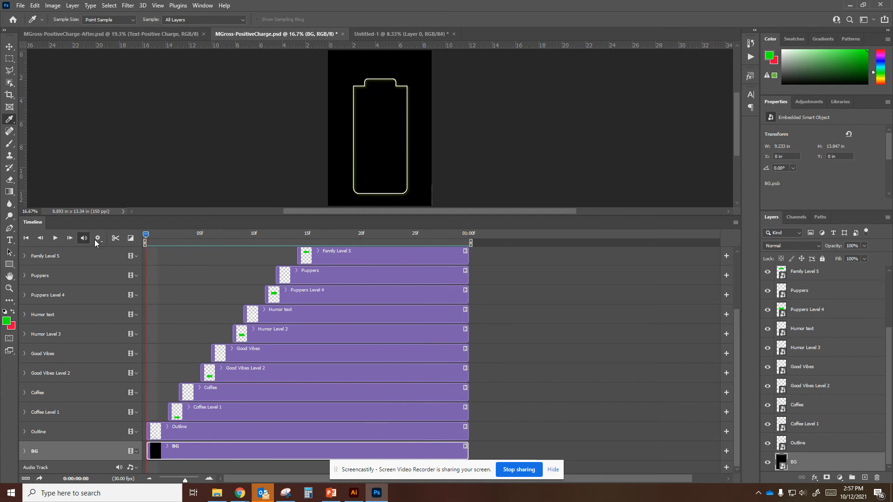
left_click(58, 237)
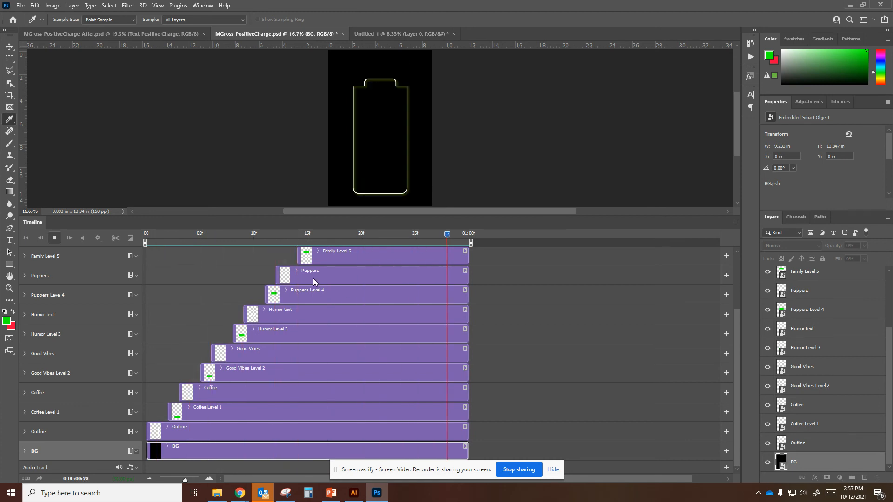
left_click(350, 315)
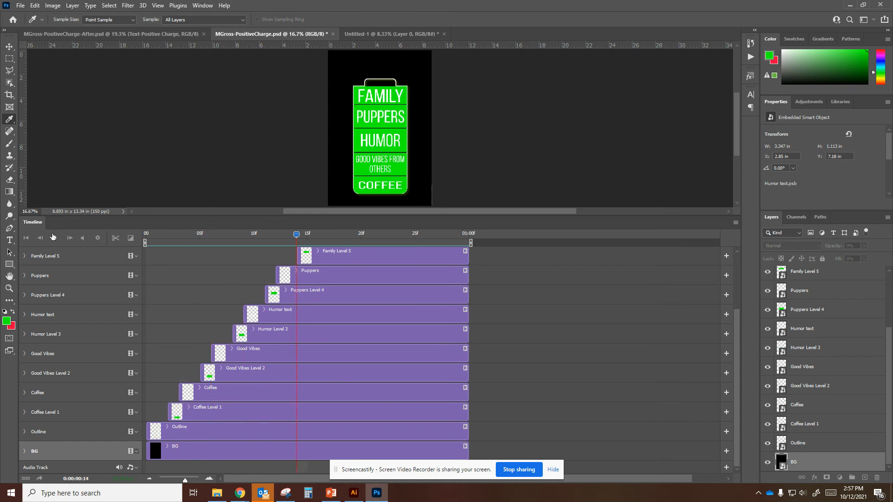
left_click(504, 163)
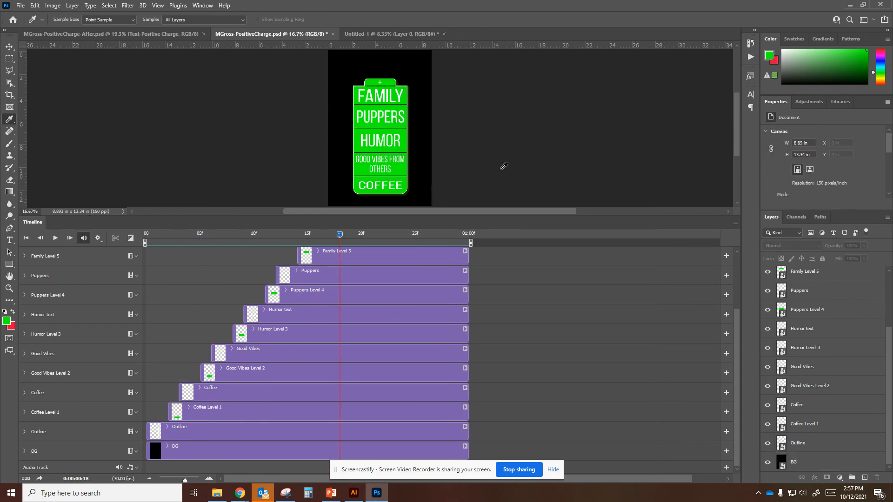
left_click(735, 225)
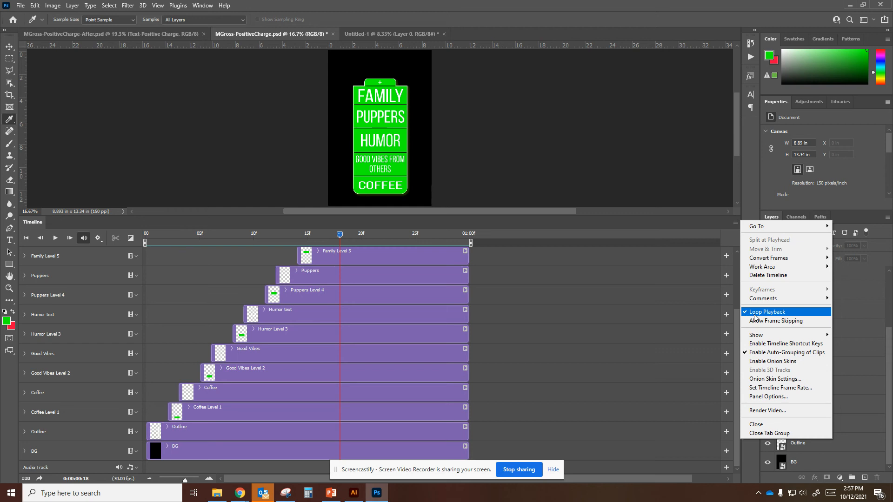
key("Escape")
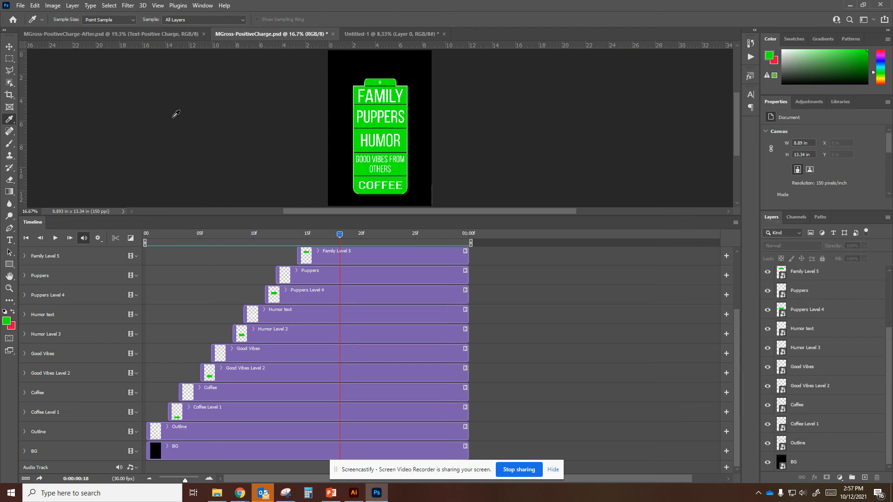
- Start a Save for Web (Legacy) export of the animation as a GIF and set its width to 640 px
left_click(21, 6)
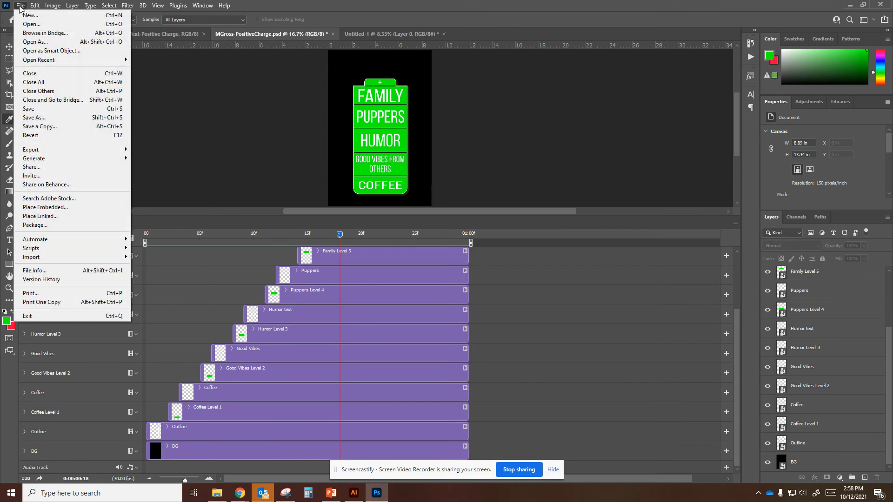
mouse_move(108, 152)
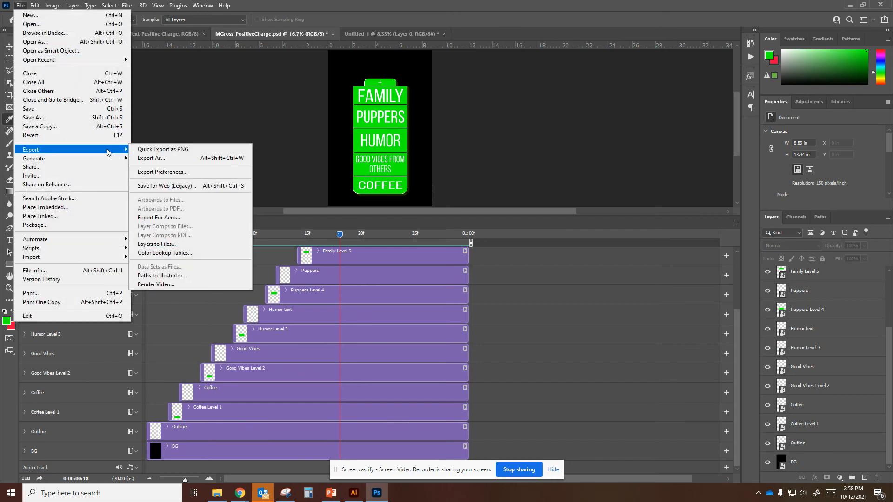
left_click(176, 187)
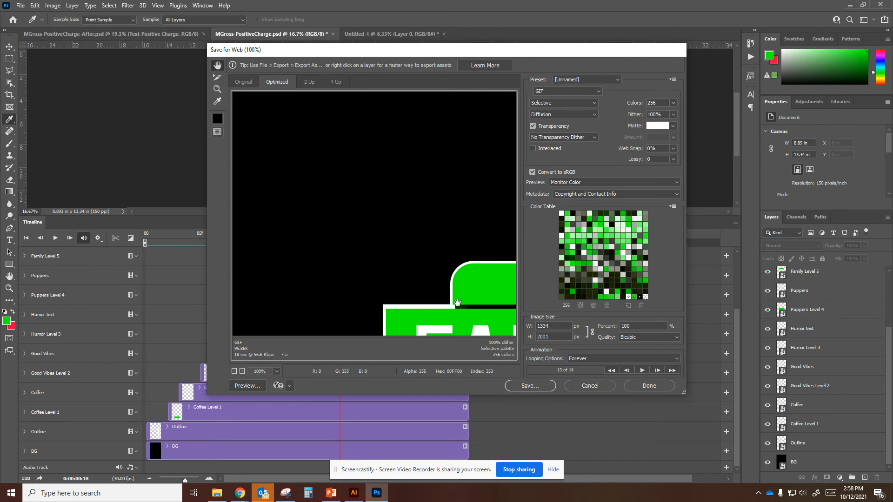
left_click(235, 371)
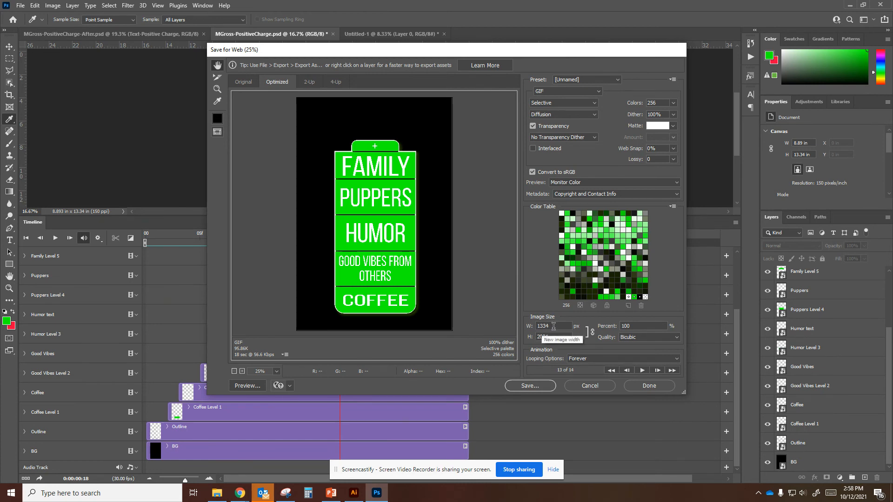
left_click_drag(554, 326, 523, 330)
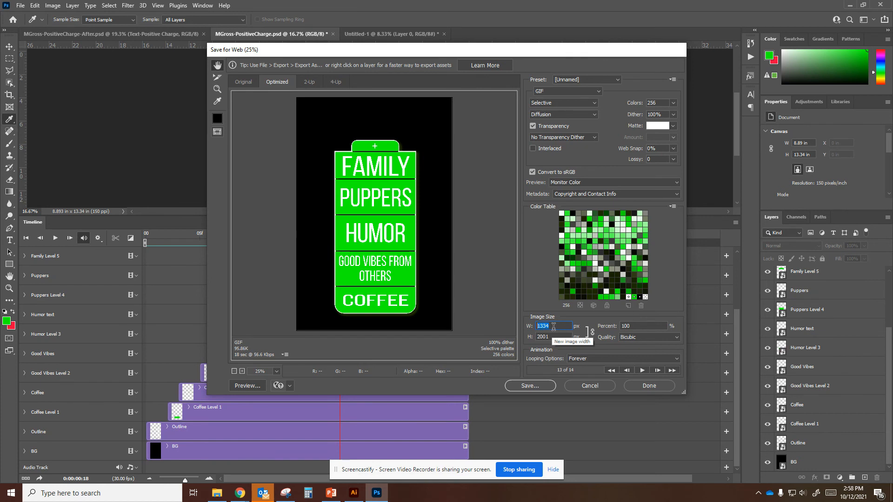
type("640")
key("Tab")
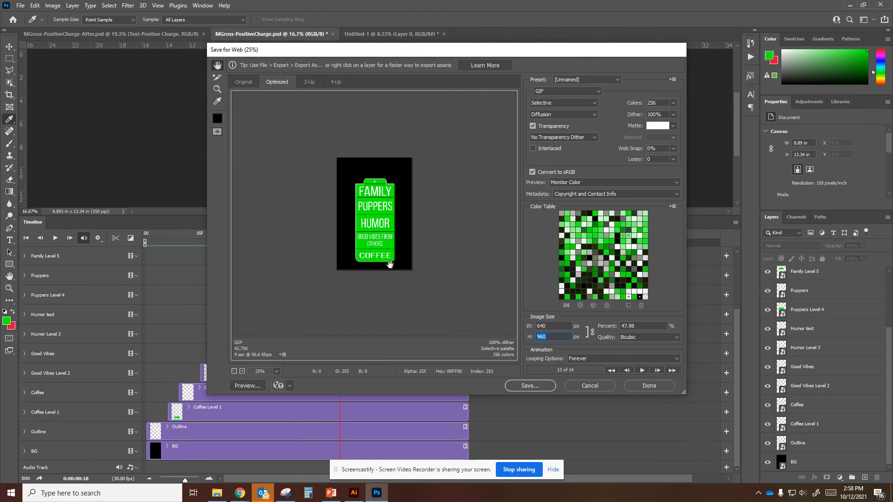
- Set the exported GIF's looping option to Forever
left_click(587, 359)
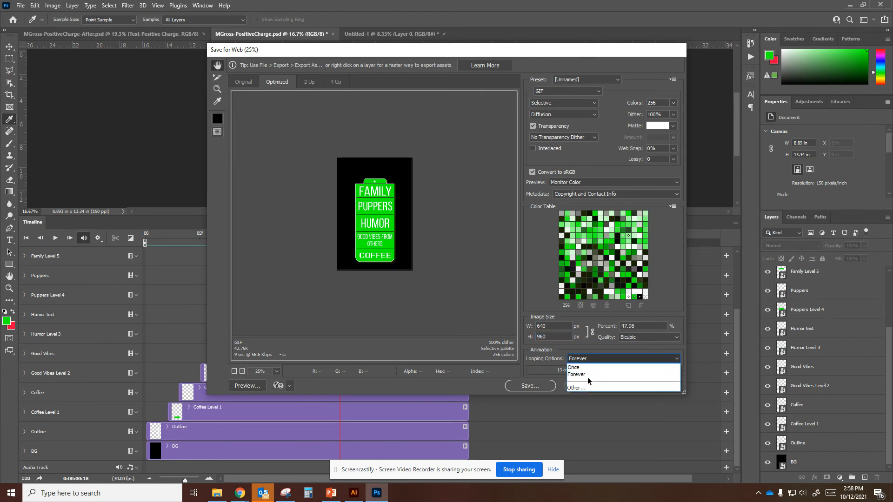
left_click(586, 375)
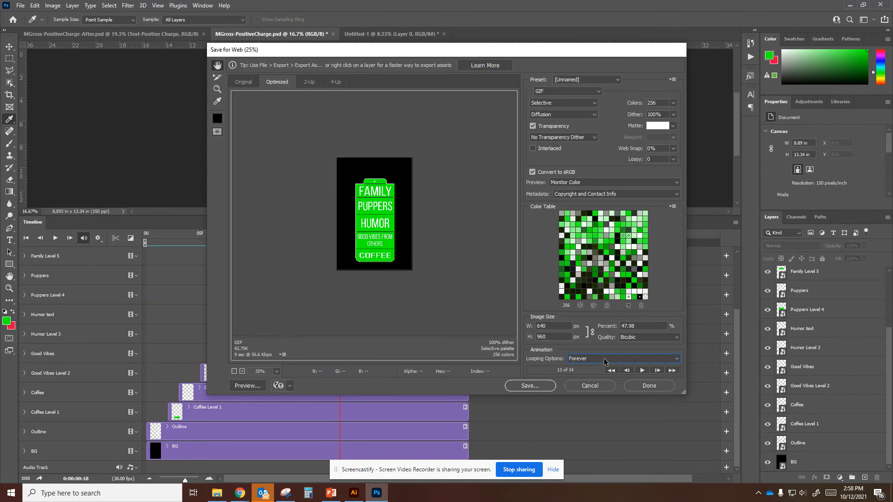
left_click(605, 361)
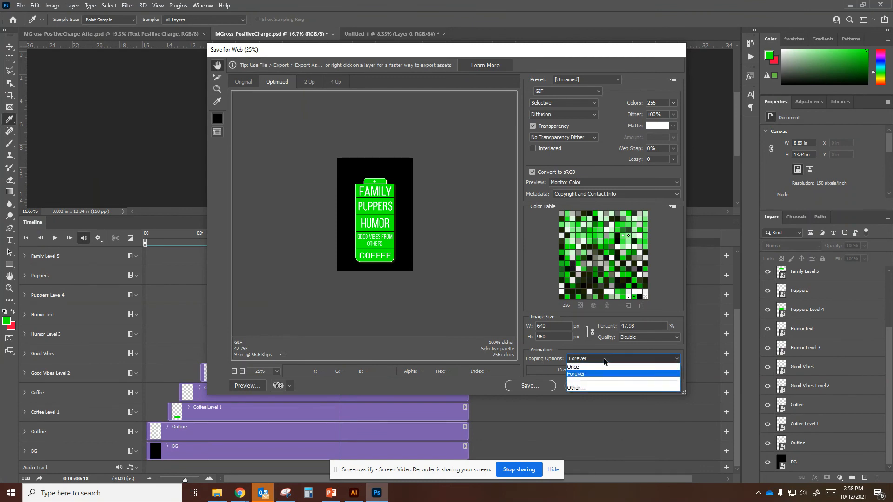
left_click(585, 374)
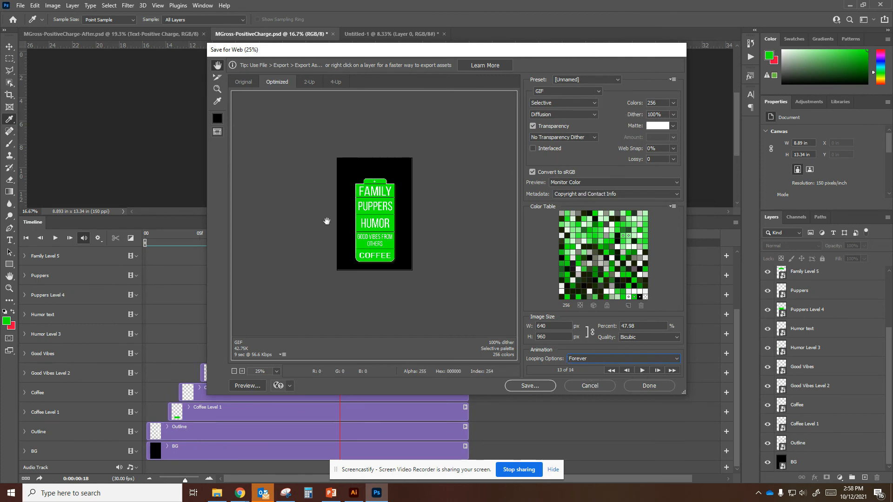
- Start saving the optimized GIF and keep its save format at Images Only
left_click(534, 388)
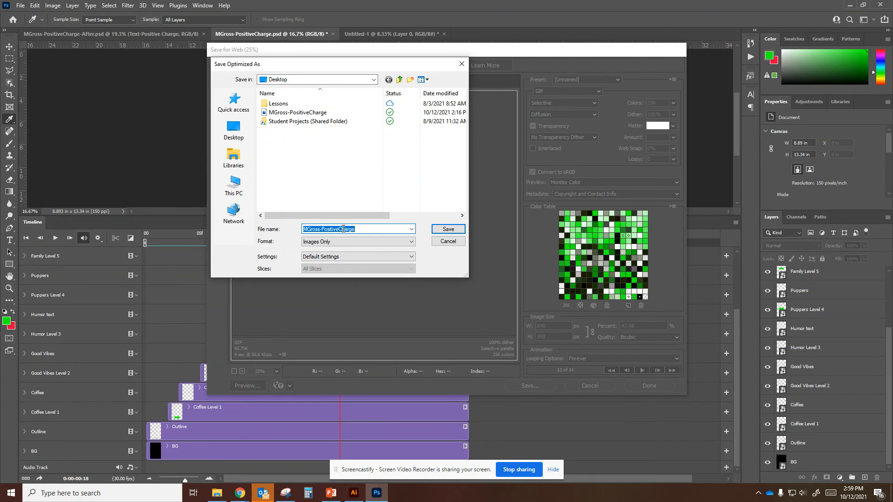
left_click(322, 244)
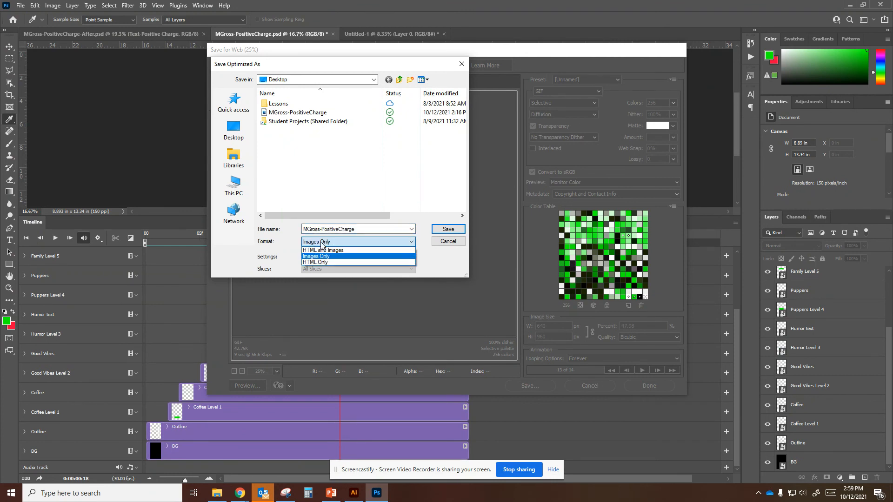
left_click(322, 245)
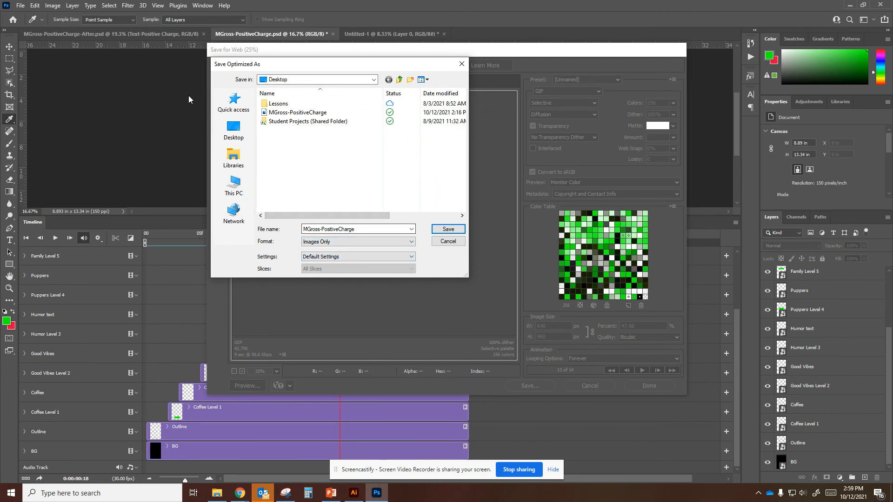
- Browse Libraries and This PC for a save location and return to the Desktop
left_click(233, 156)
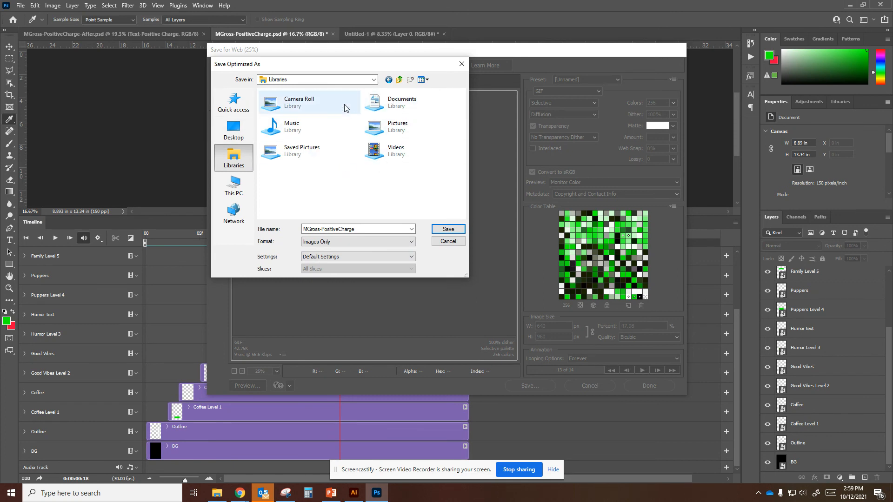
left_click(234, 185)
scroll(300, 186, "down", 5)
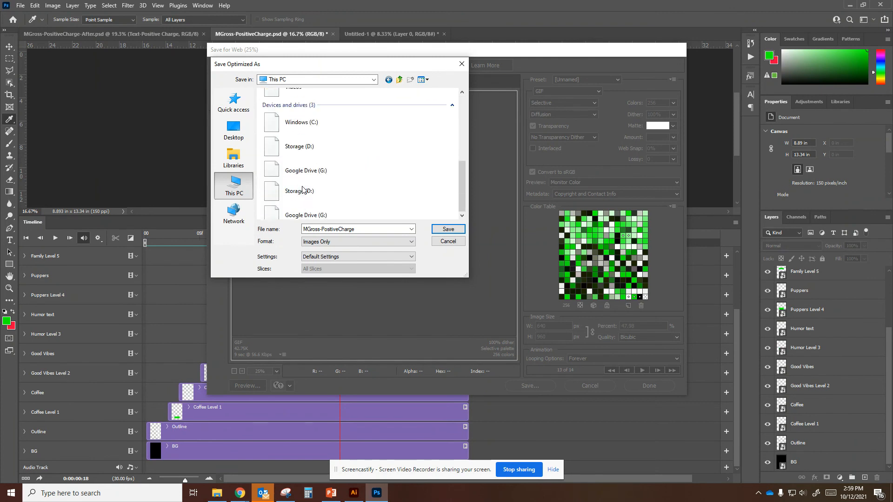
double_click(301, 209)
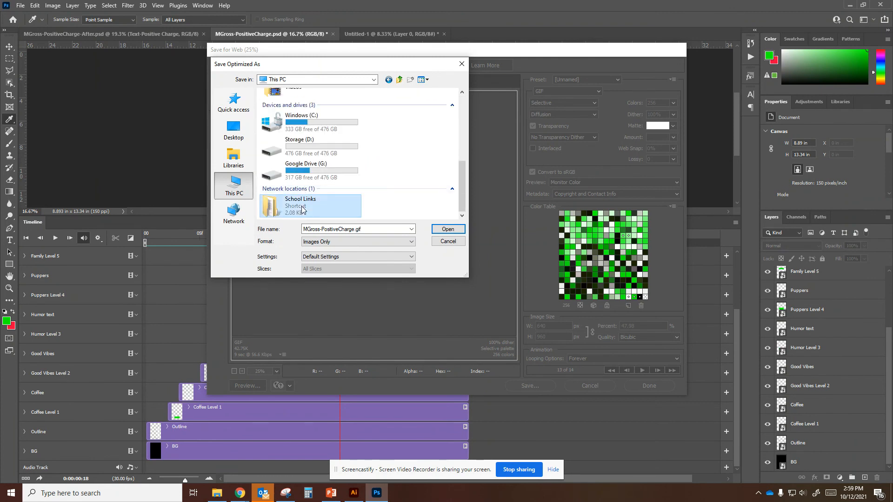
left_click(231, 130)
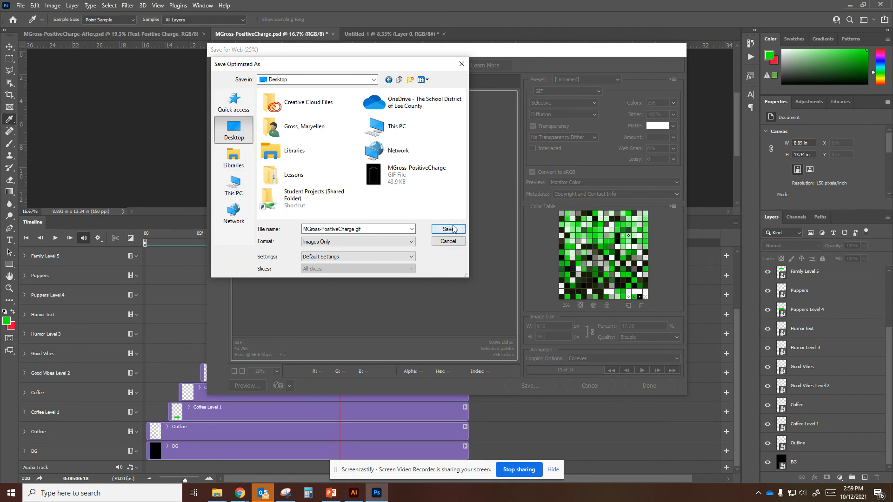
- Add a 2 to the end of the GIF's base file name and save it to the Desktop
double_click(354, 228)
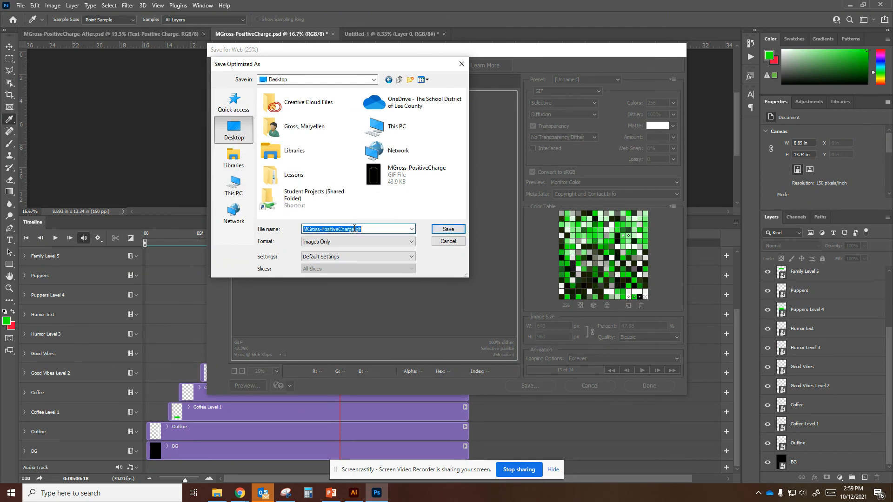
left_click(354, 227)
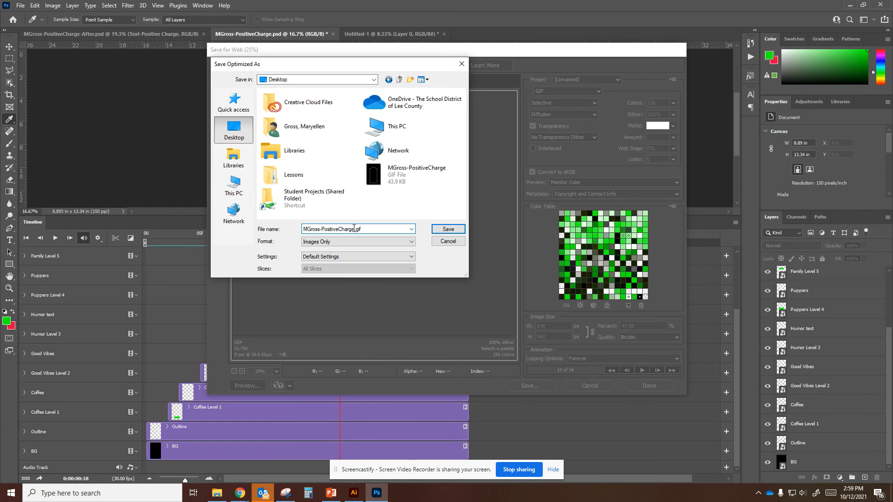
left_click(448, 229)
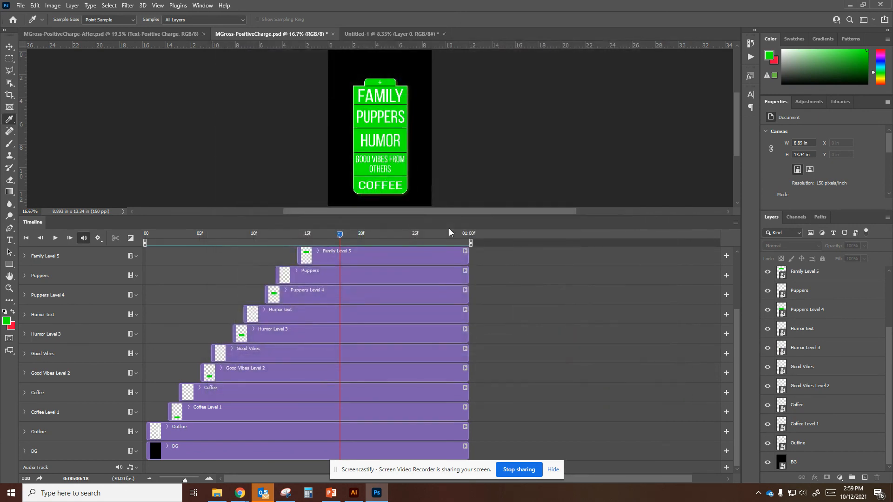
- Minimize Photoshop and Illustrator, and place a new Google Chrome window over the e-mail window
left_click(850, 5)
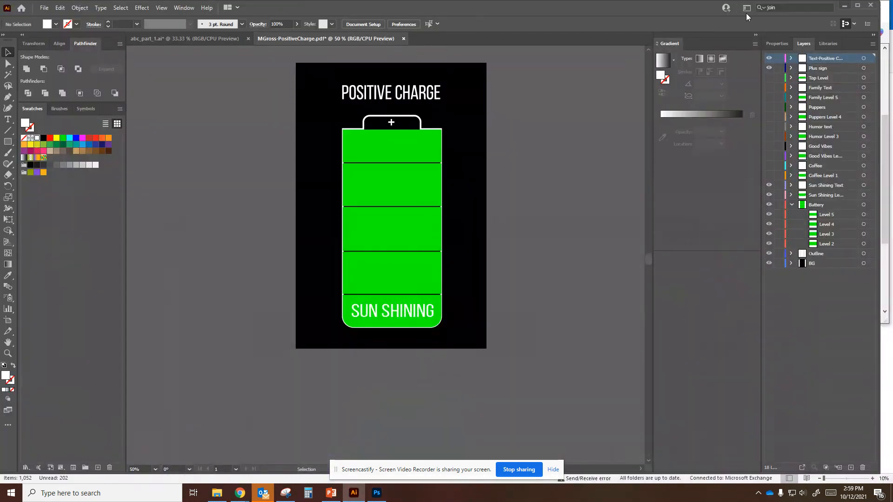
left_click(844, 5)
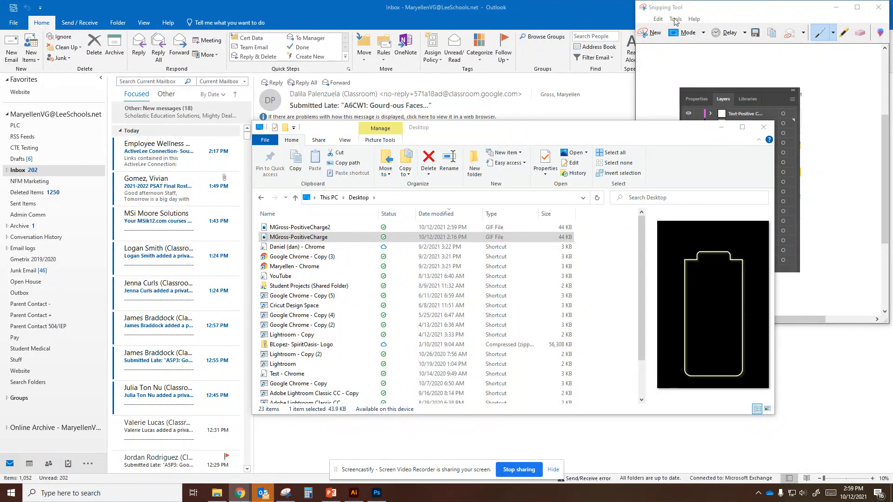
right_click(242, 494)
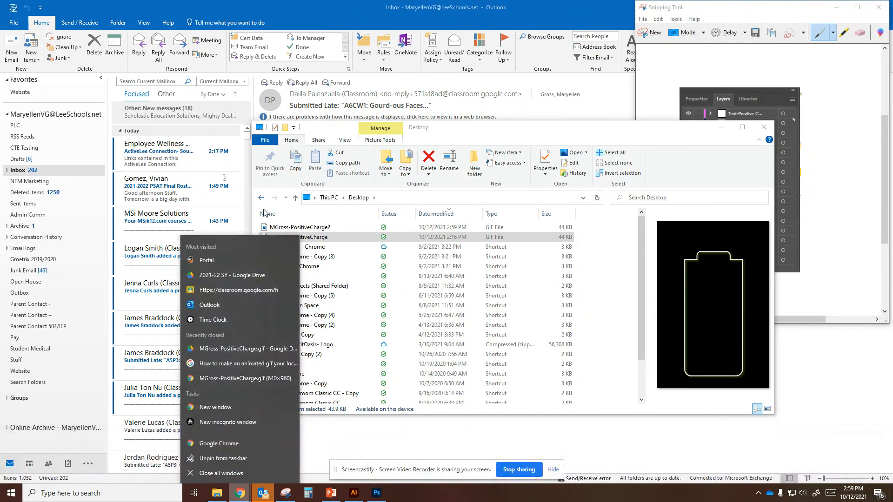
left_click(221, 446)
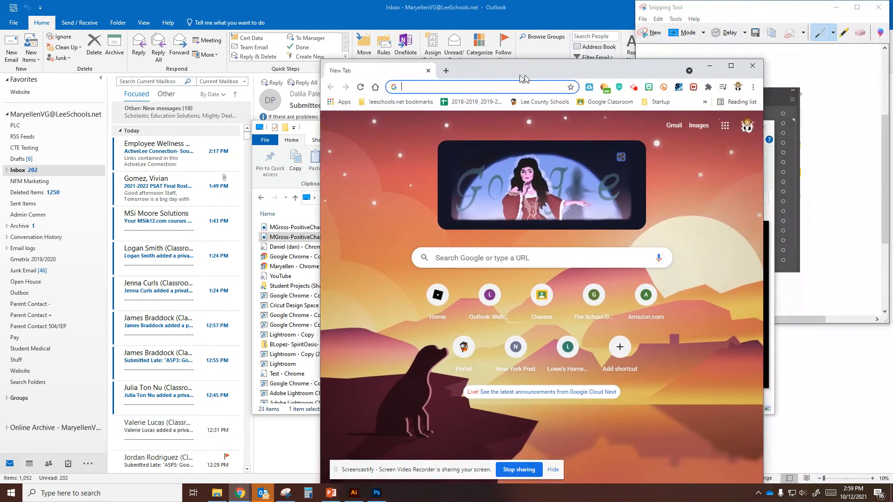
left_click_drag(530, 70, 285, 46)
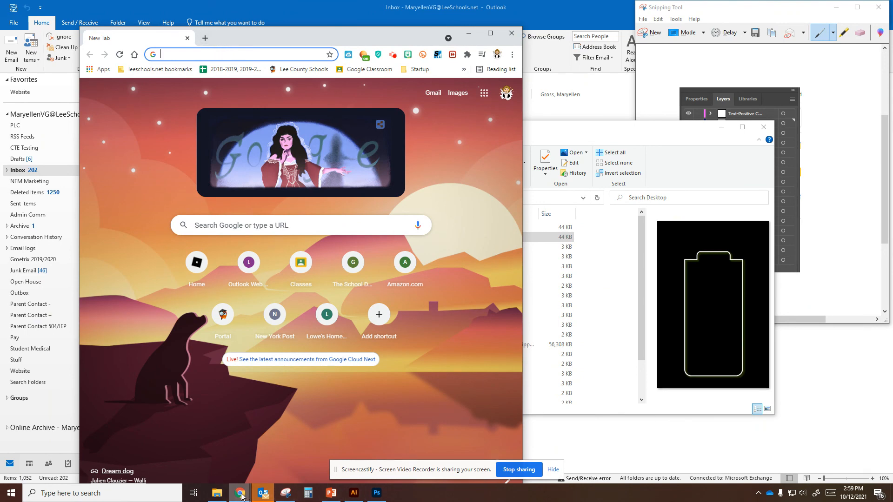
- Open the newly exported GIF from the File Explorer Desktop folder in a new Chrome tab to watch it loop
left_click(217, 492)
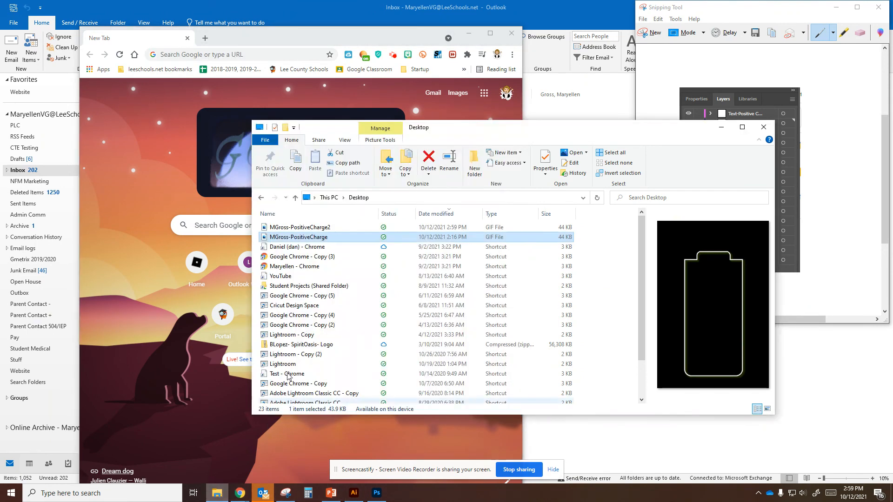
left_click(319, 227)
left_click_drag(455, 130, 642, 107)
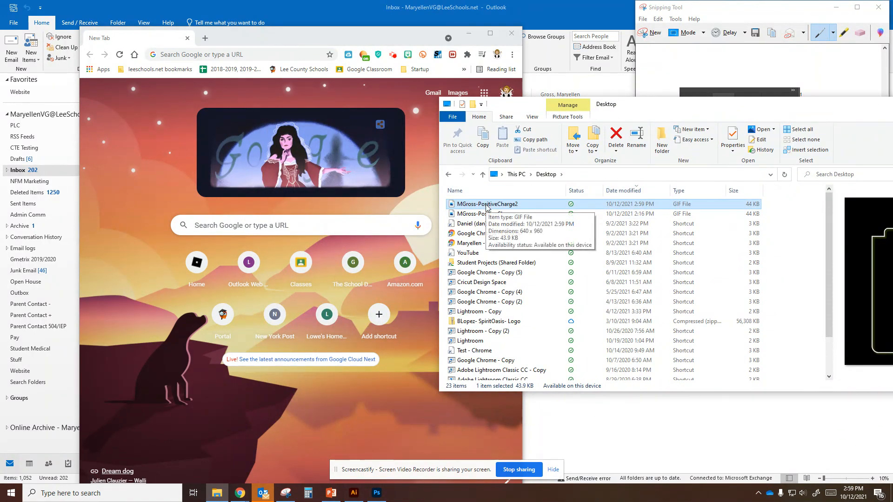
left_click_drag(487, 208, 437, 161)
left_click_drag(402, 87, 211, 41)
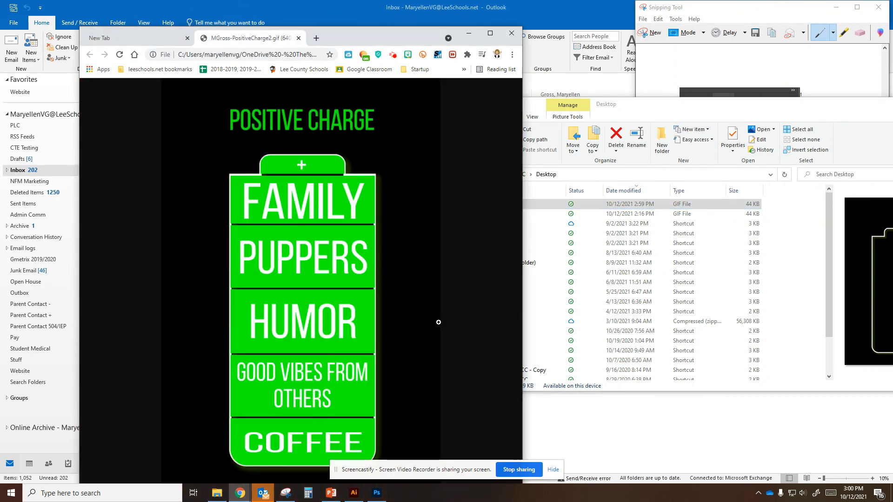